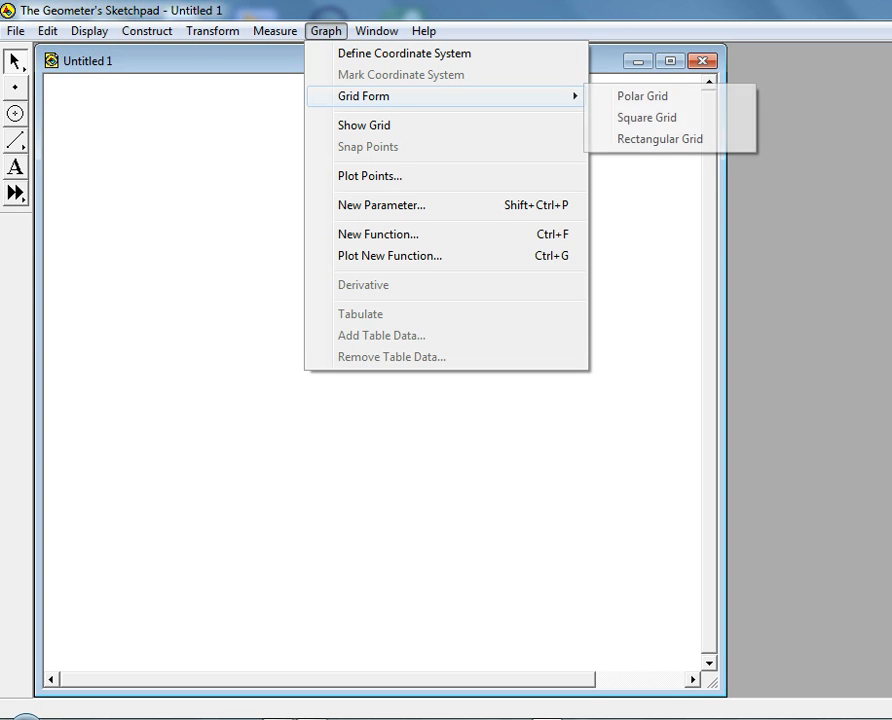
Show a square coordinate grid and plot the function f(x) = x^2 on it
click(647, 117)
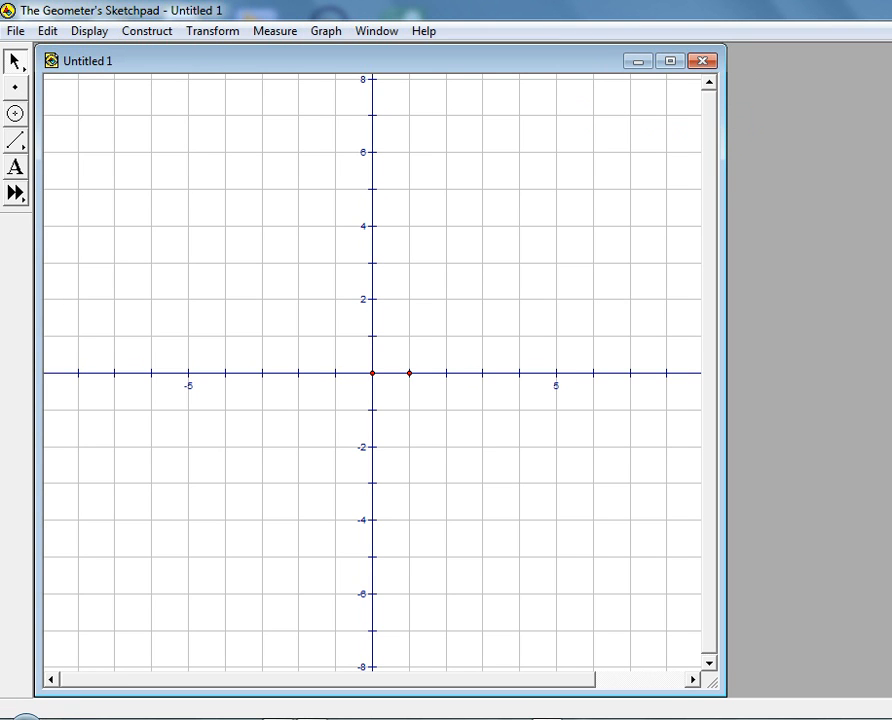
click(325, 31)
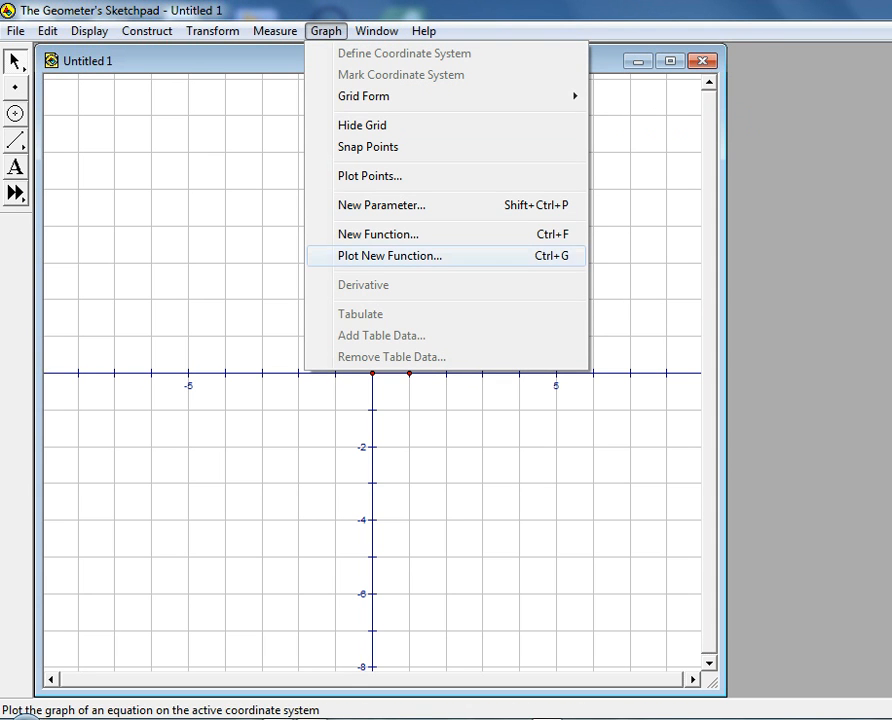
click(390, 256)
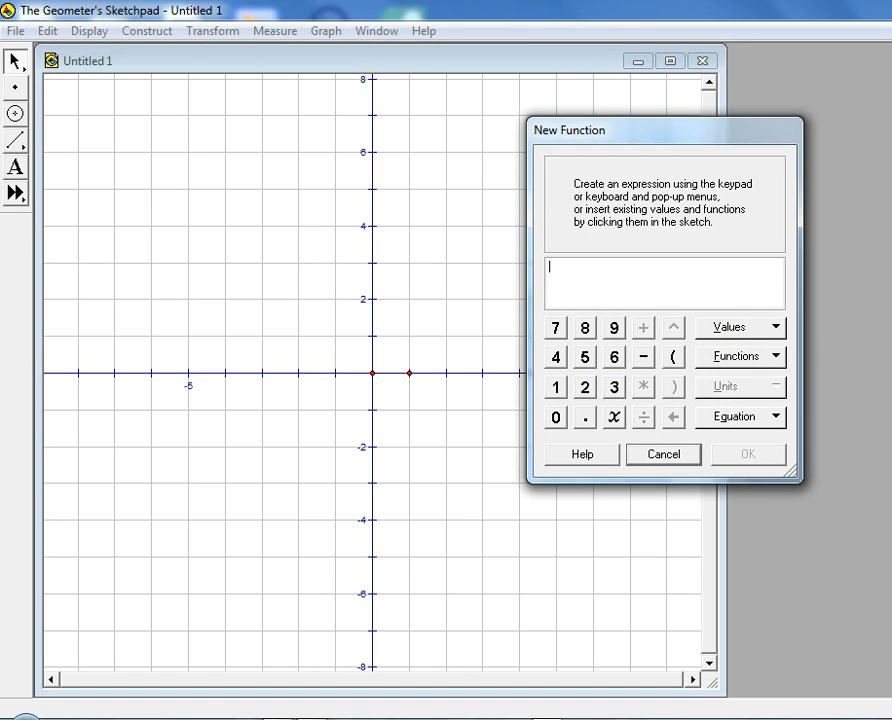
text(x^2)
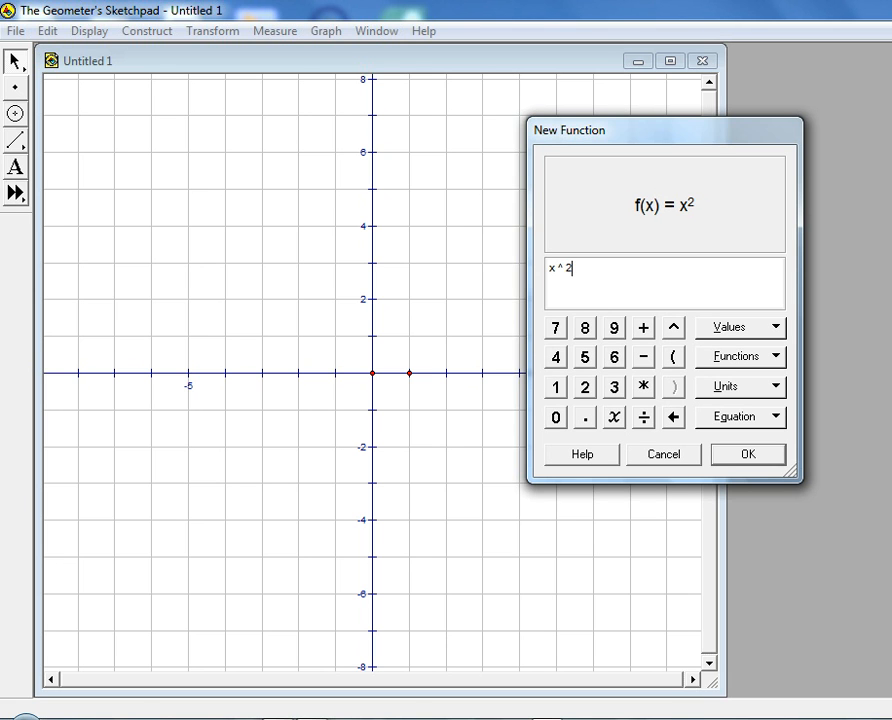
key(Return)
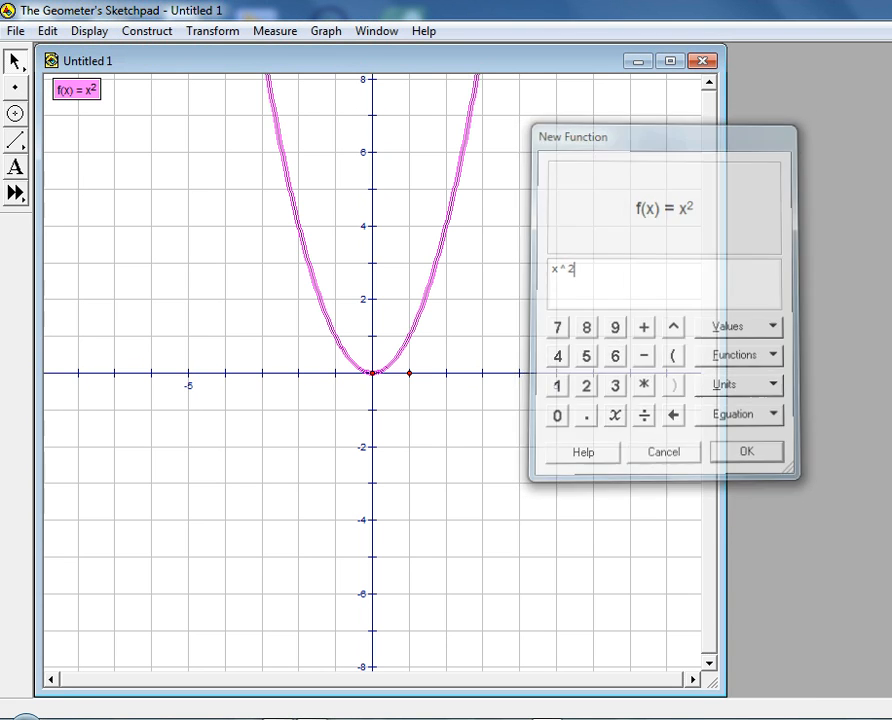
key(Escape)
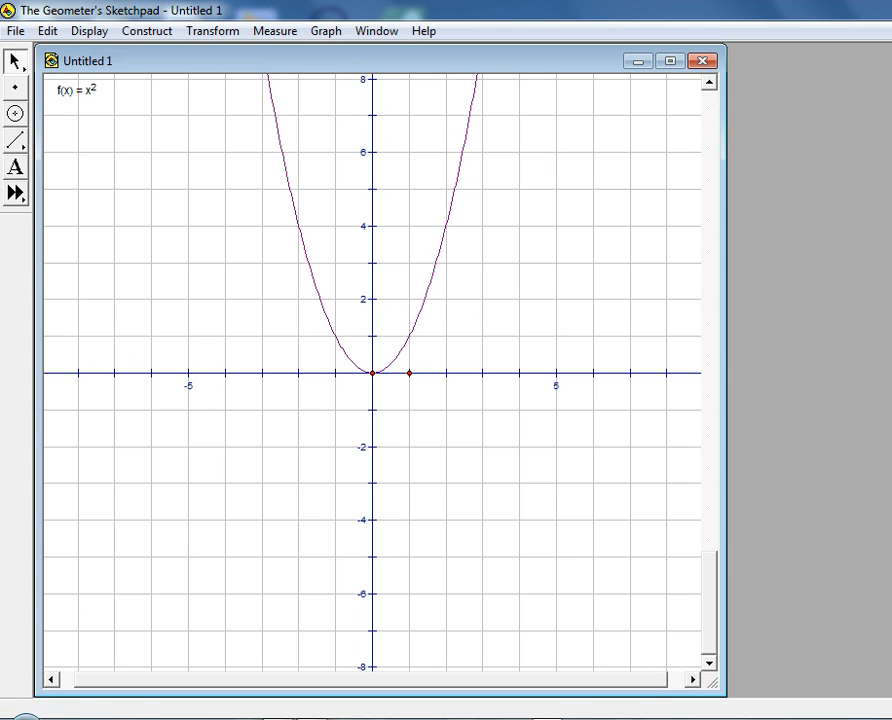
Format the parabola's plot with a blue colour and a thick line
right_click(431, 246)
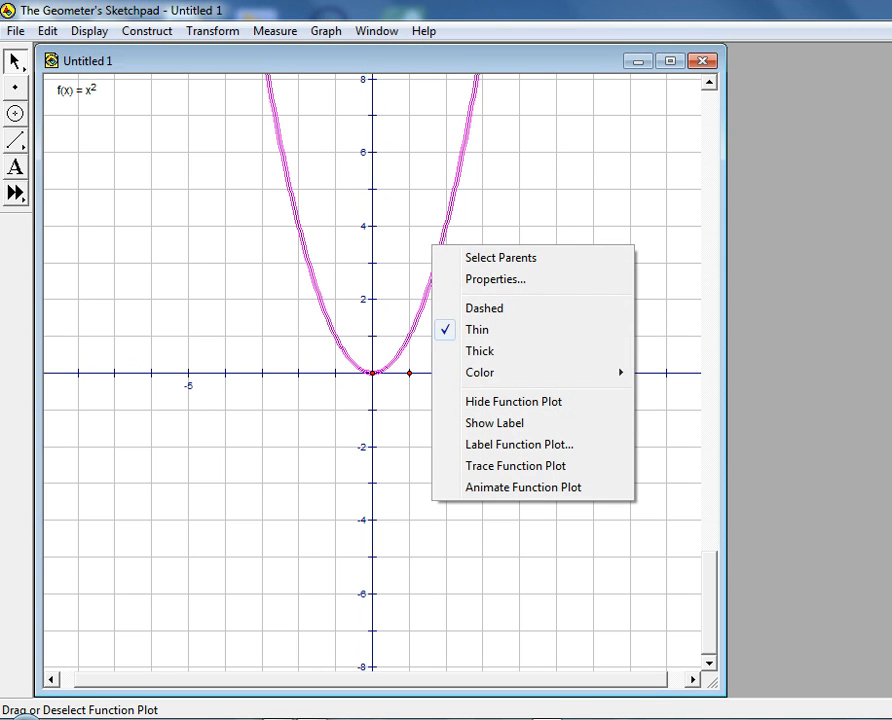
mouse_move(490, 372)
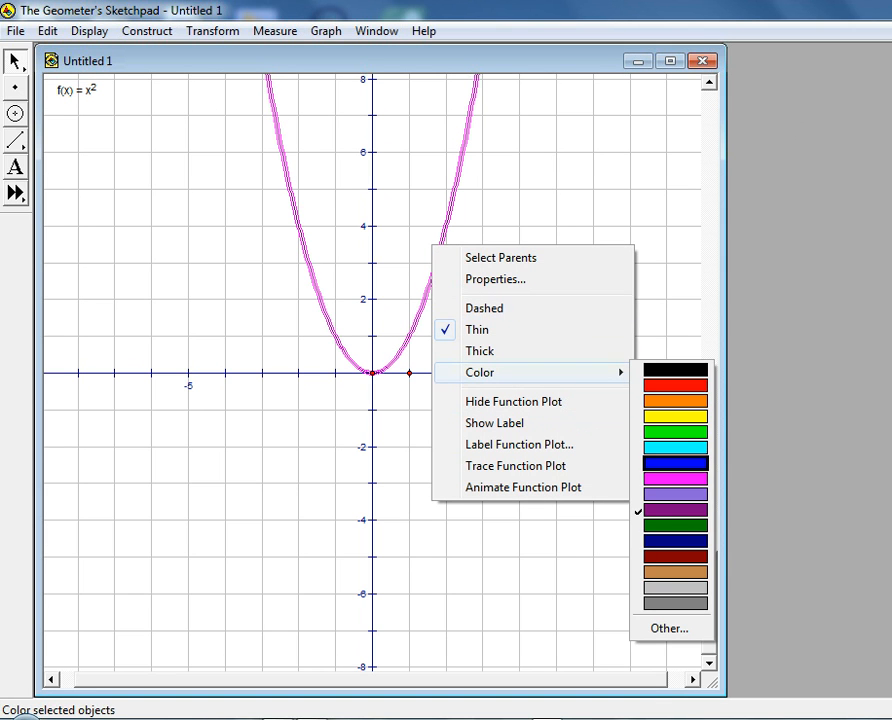
click(675, 463)
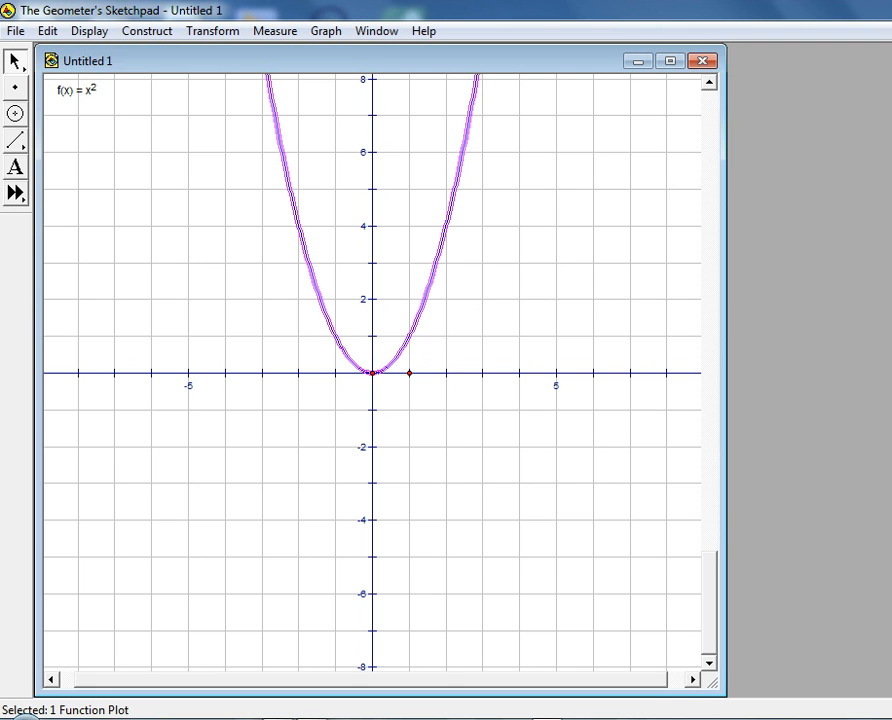
right_click(438, 236)
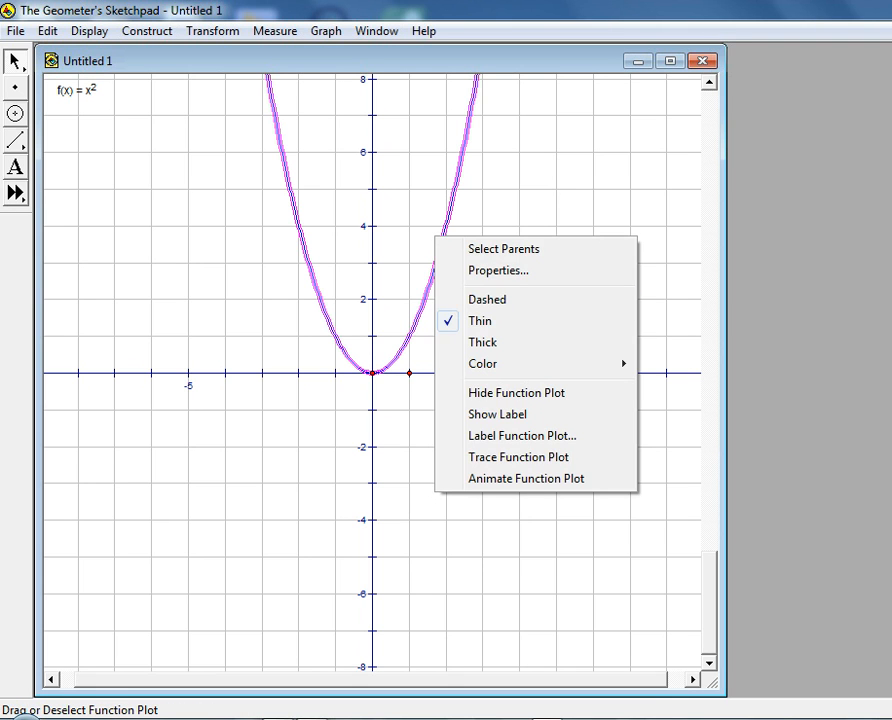
click(475, 343)
click(485, 343)
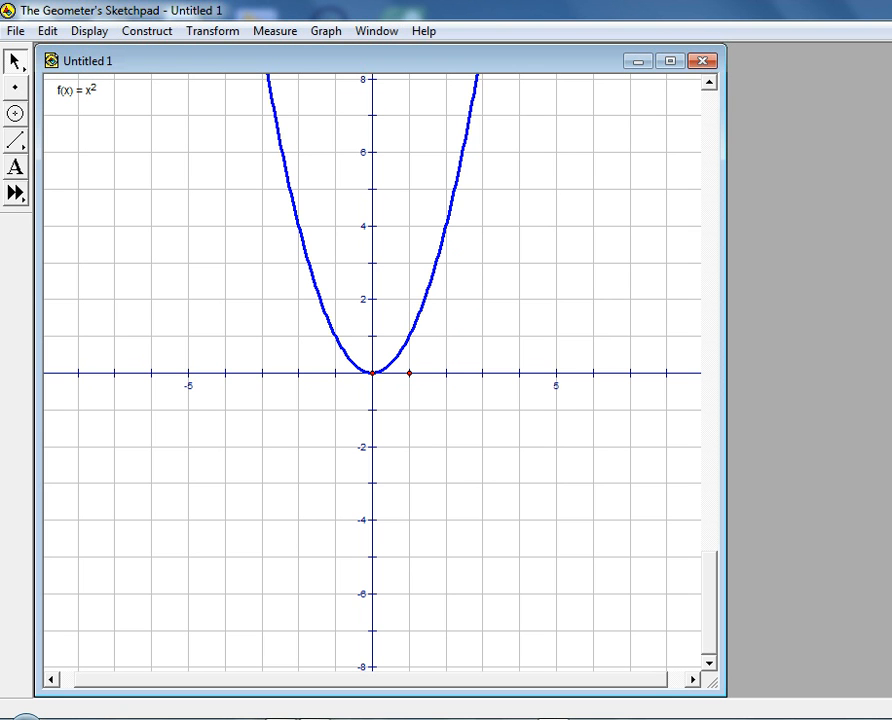
Move the coordinate origin lower in the sketch and stretch the unit point to roughly double the axis scale
drag(372, 340, 381, 427)
drag(418, 459, 452, 459)
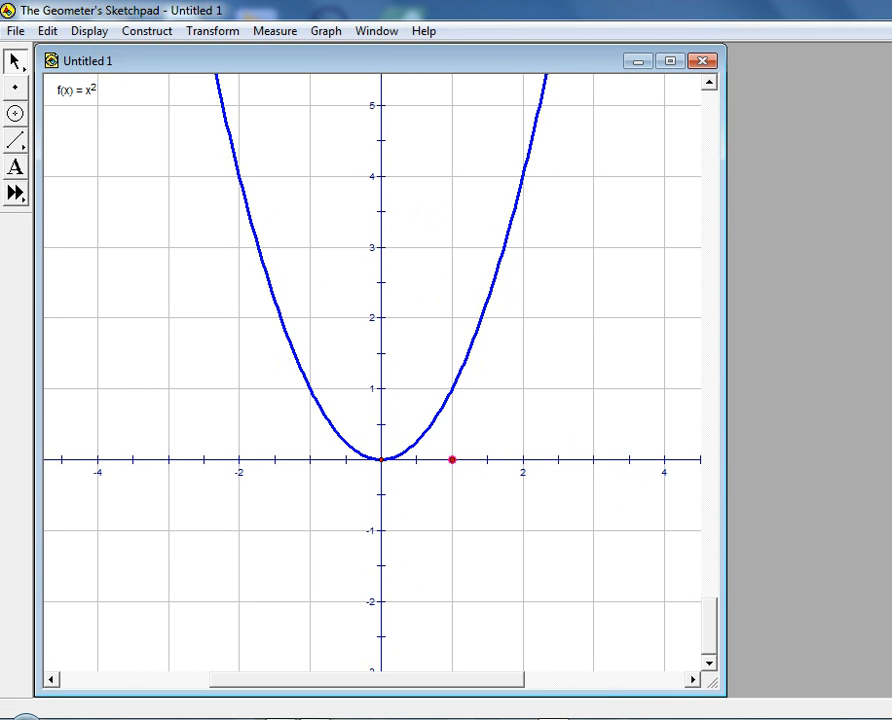
key(Escape)
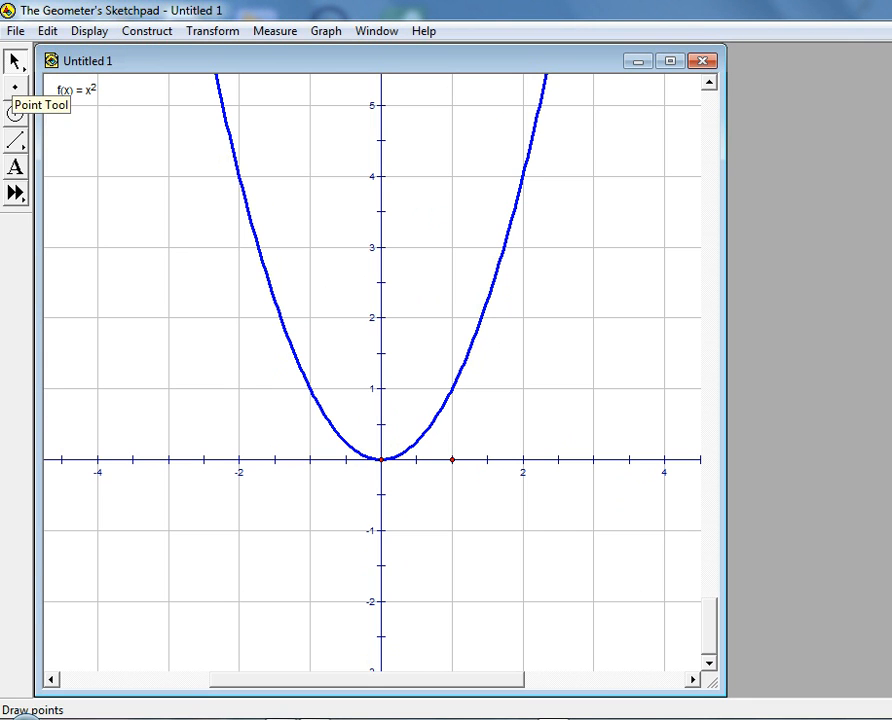
Place a point on the parabola at about (2, 4) and construct a line through it perpendicular to the x-axis
click(15, 87)
click(437, 389)
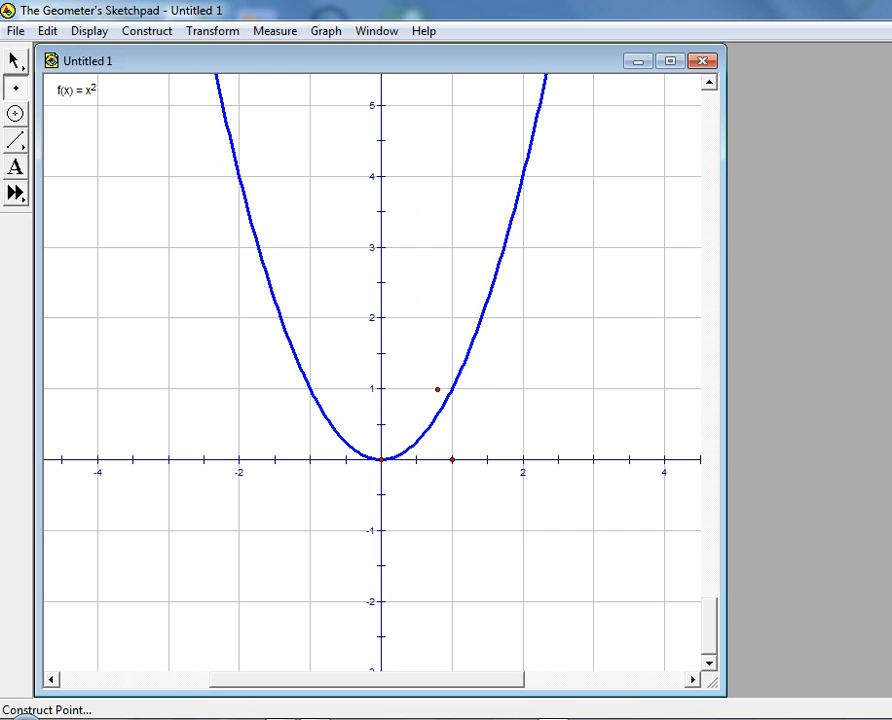
click(522, 176)
click(14, 61)
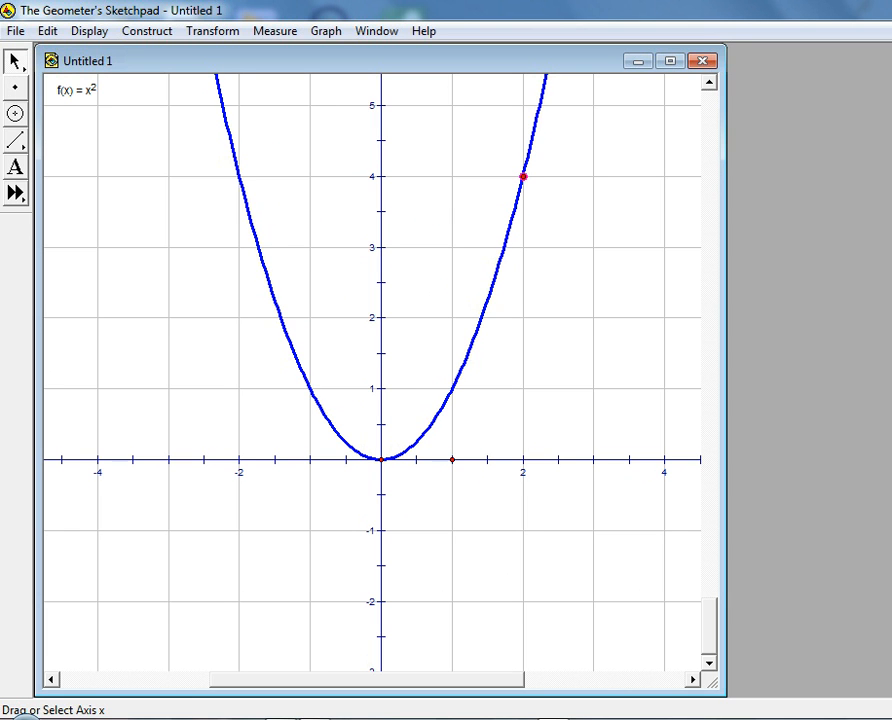
click(556, 460)
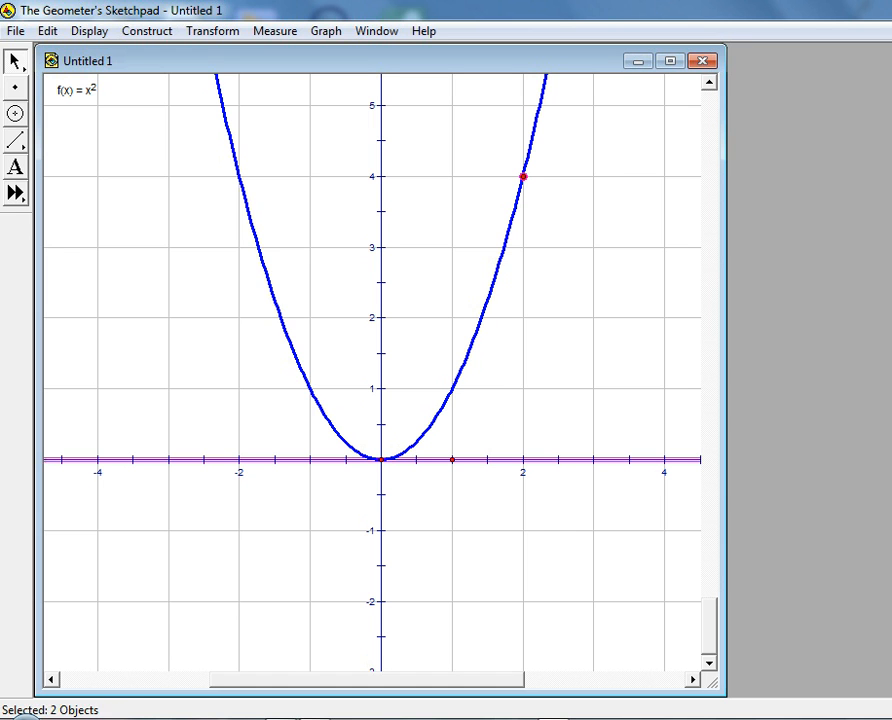
click(147, 31)
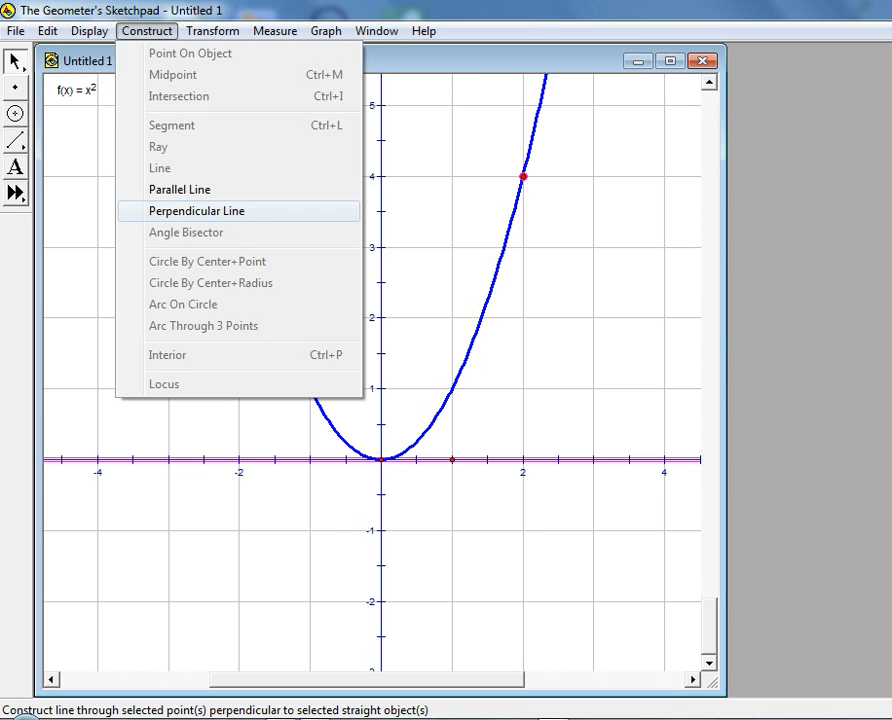
click(198, 211)
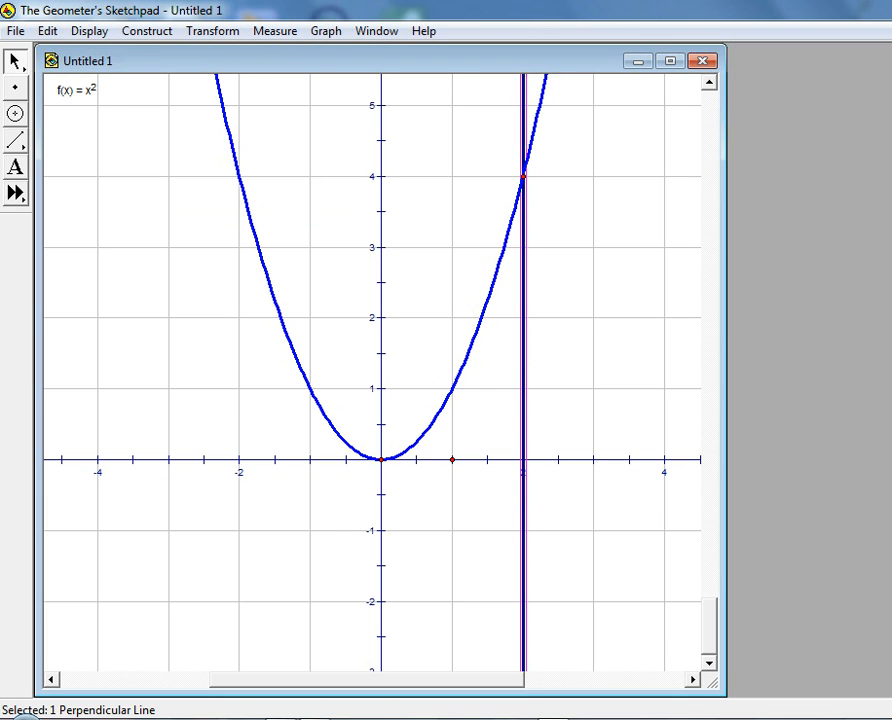
key(Escape)
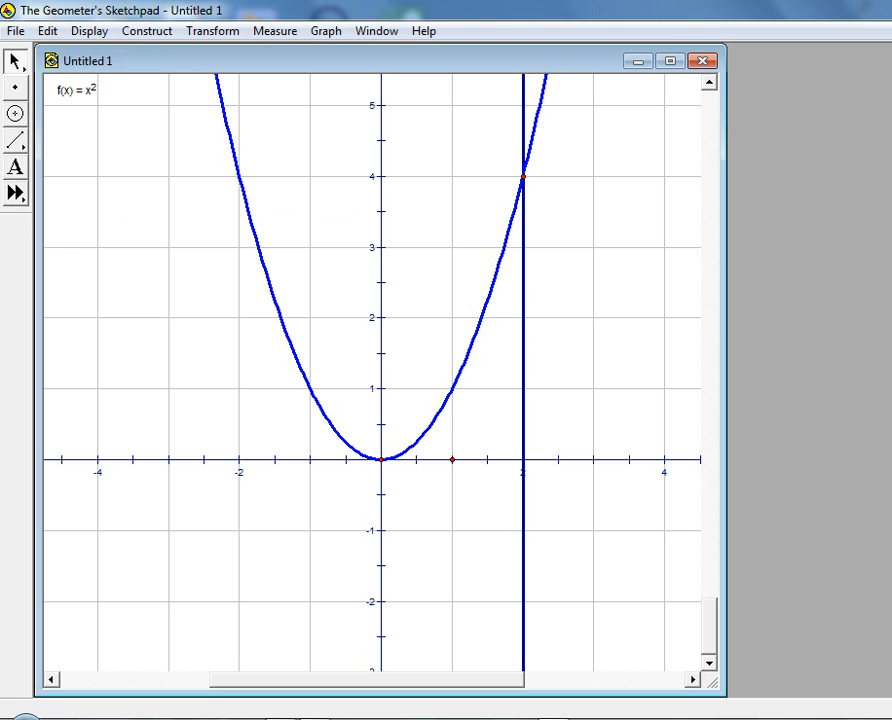
Place a second point on the parabola at about (1, 1) and construct a line through it perpendicular to the y-axis
click(15, 87)
click(453, 386)
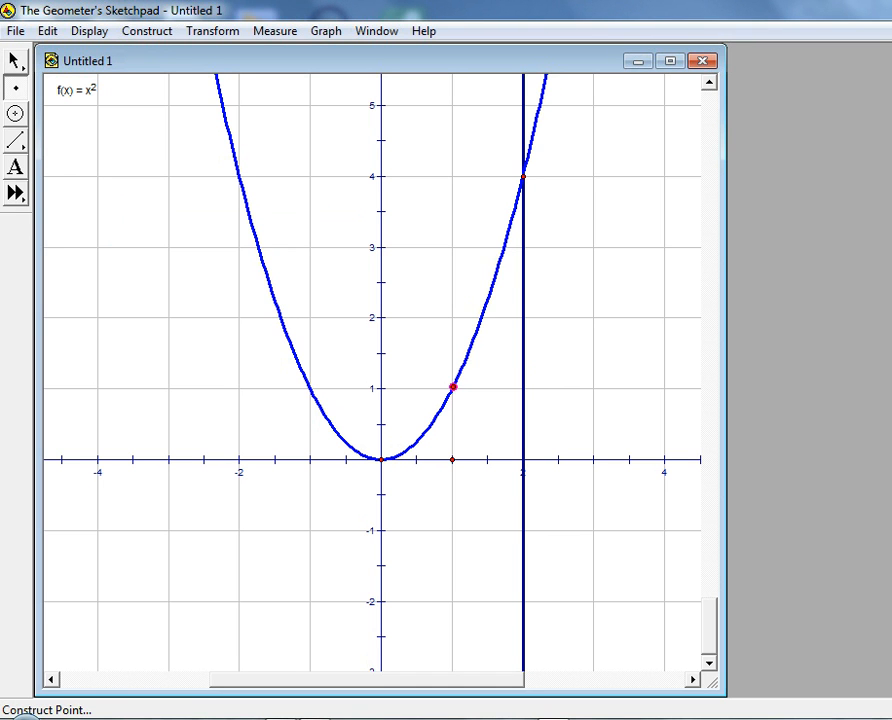
click(15, 60)
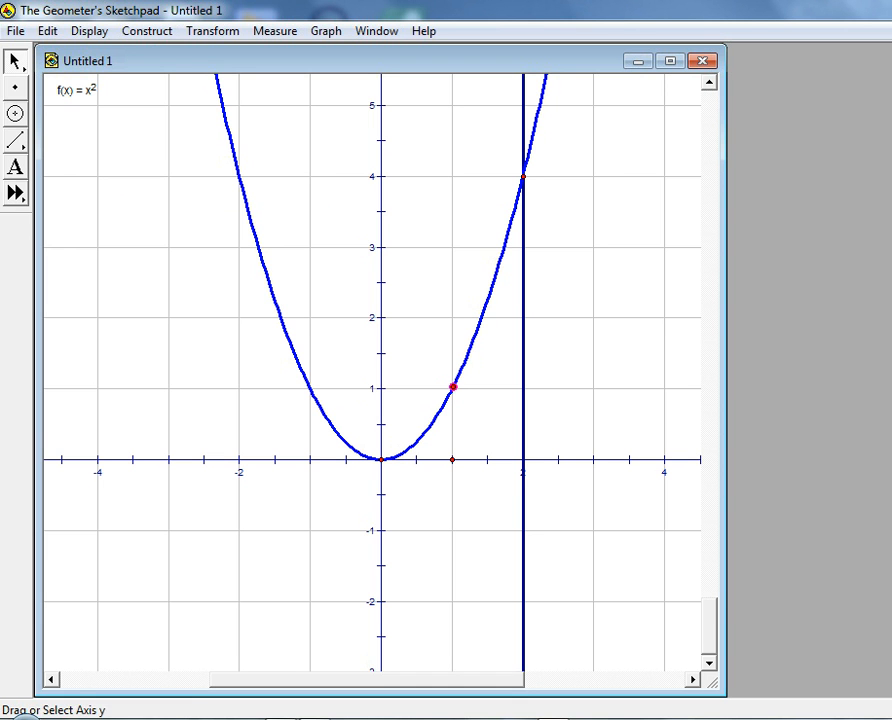
click(380, 280)
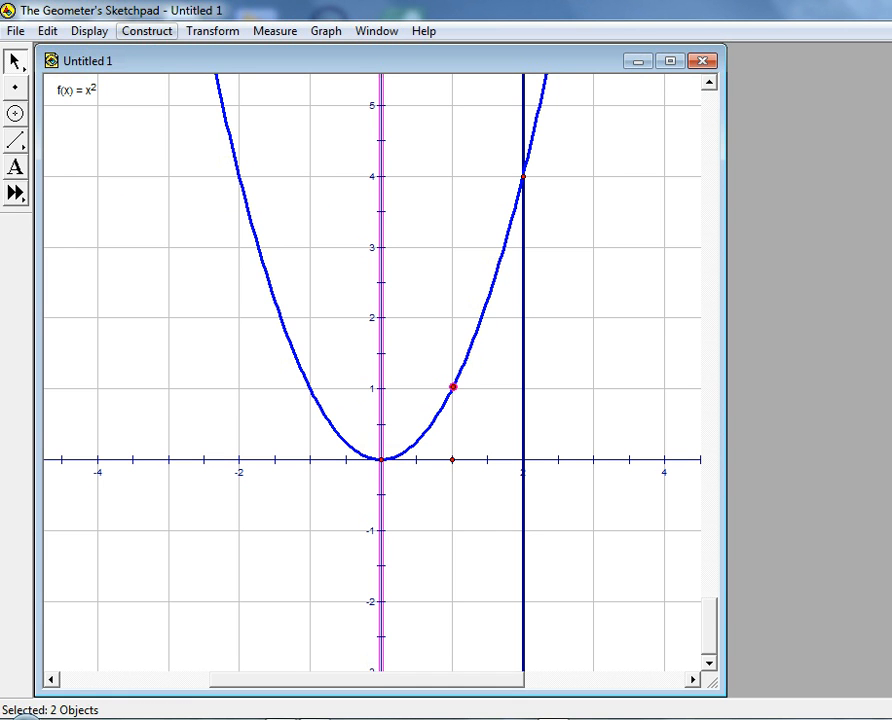
click(147, 30)
click(196, 210)
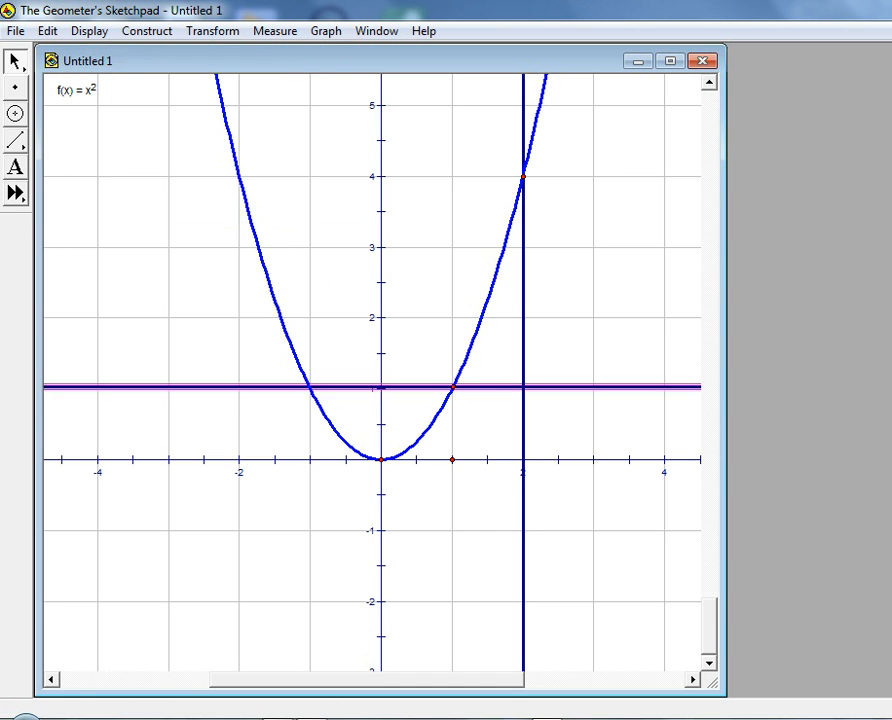
key(Escape)
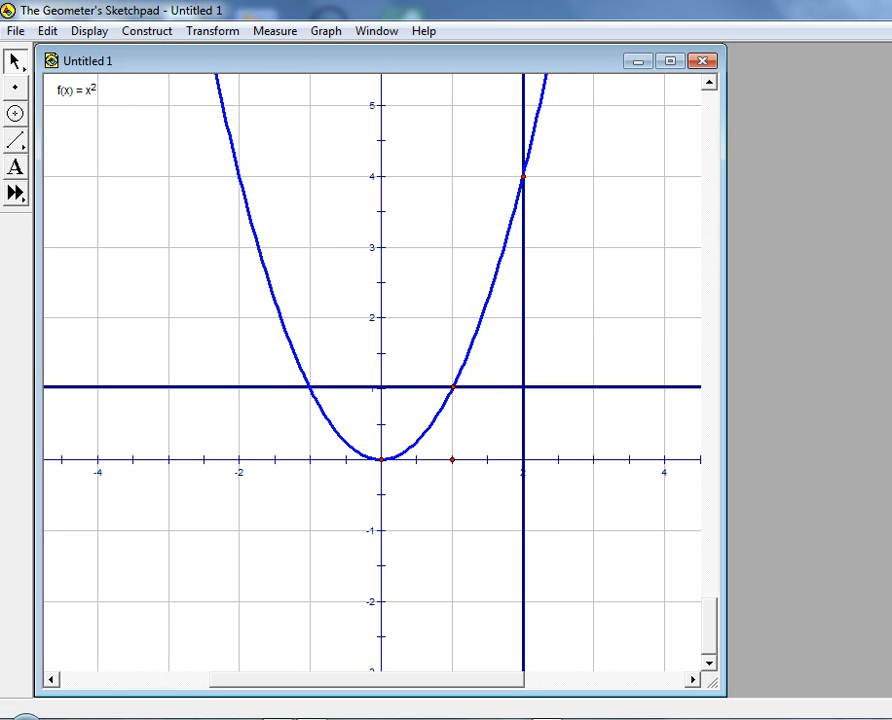
Construct the intersection point of the vertical and horizontal perpendicular lines
click(15, 87)
click(500, 397)
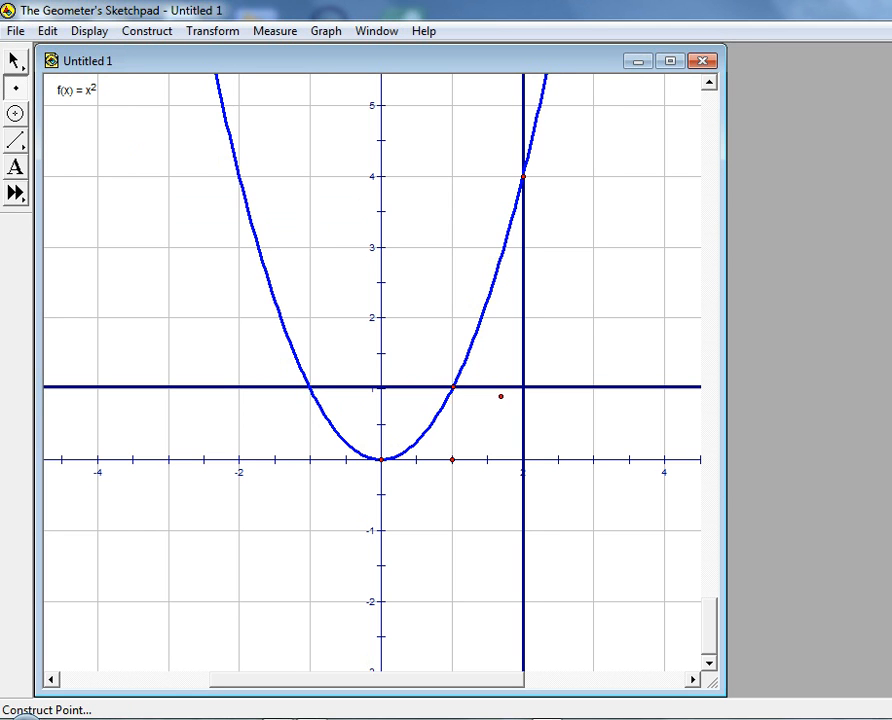
click(522, 386)
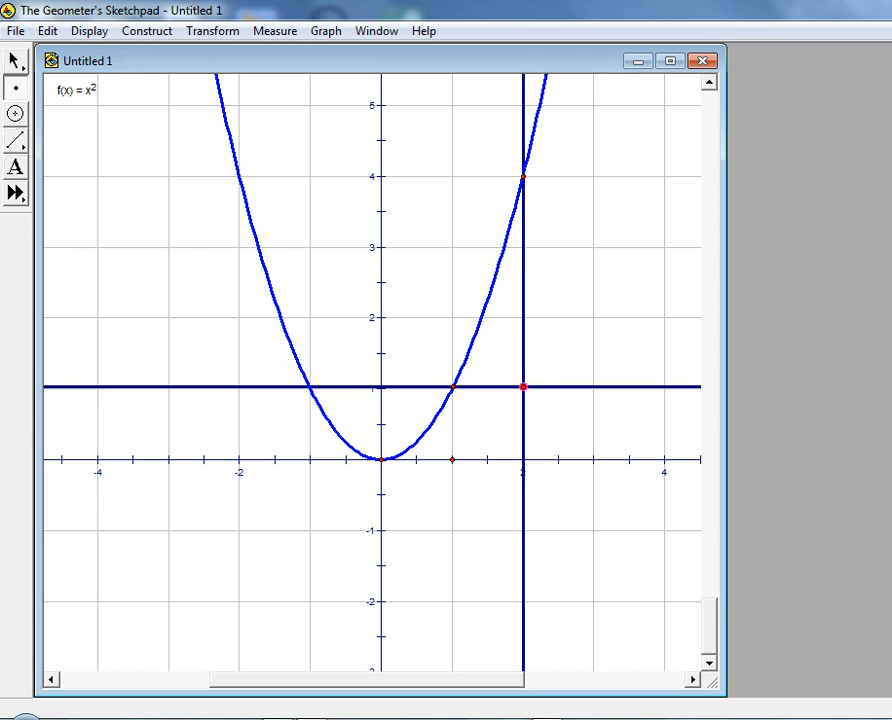
key(Escape)
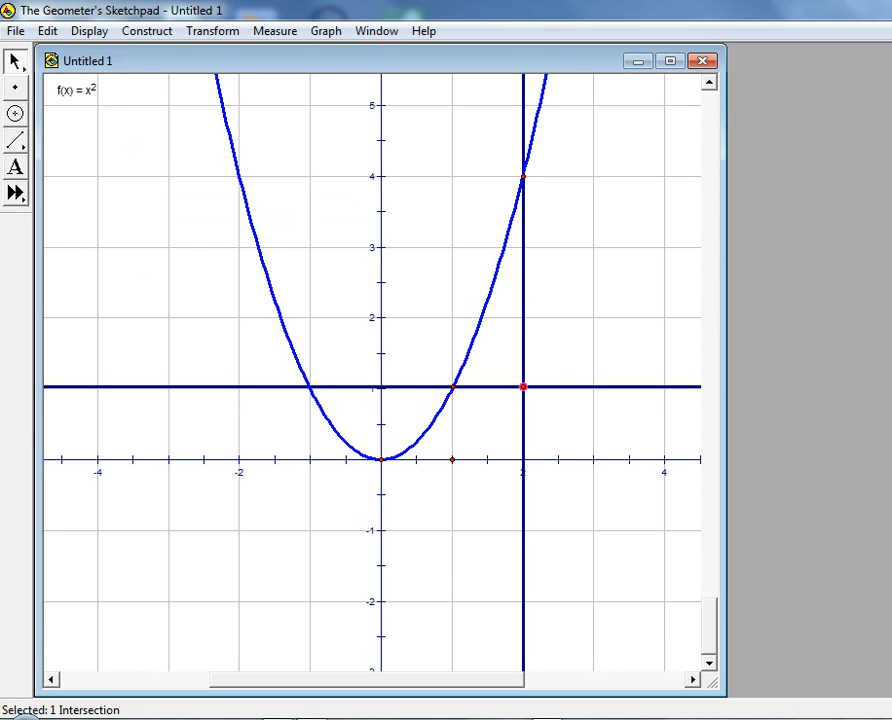
key(Escape)
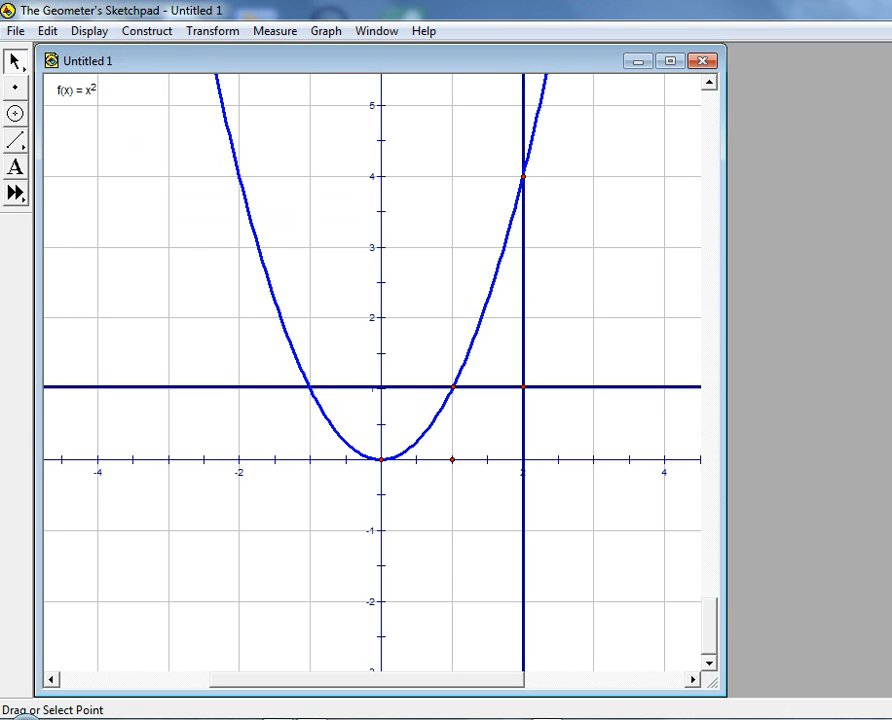
Draw a segment along the vertical line from the upper parabola point to the intersection of the two perpendicular lines
click(522, 176)
click(522, 386)
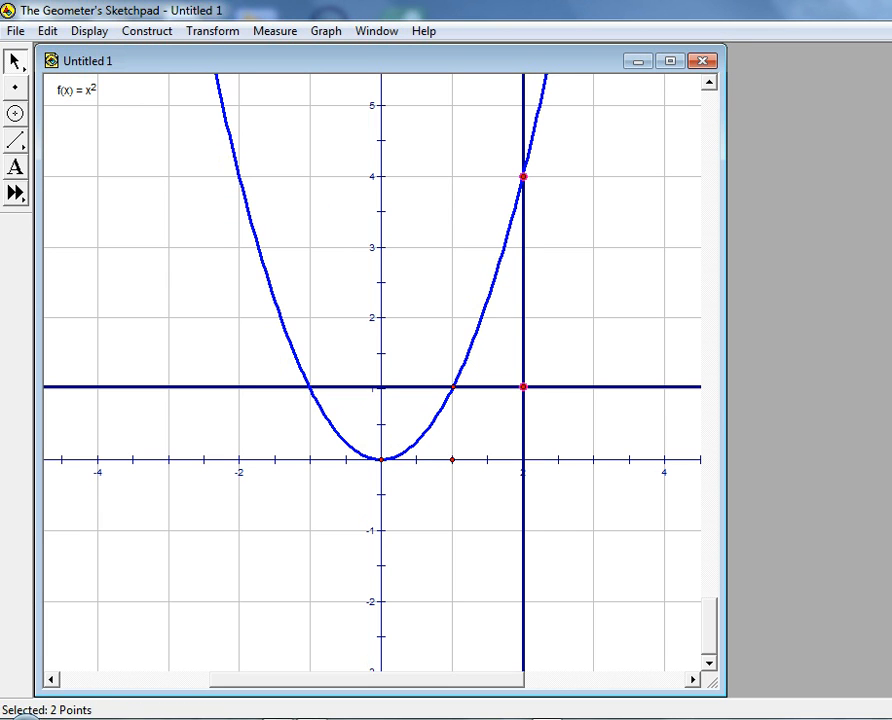
click(15, 140)
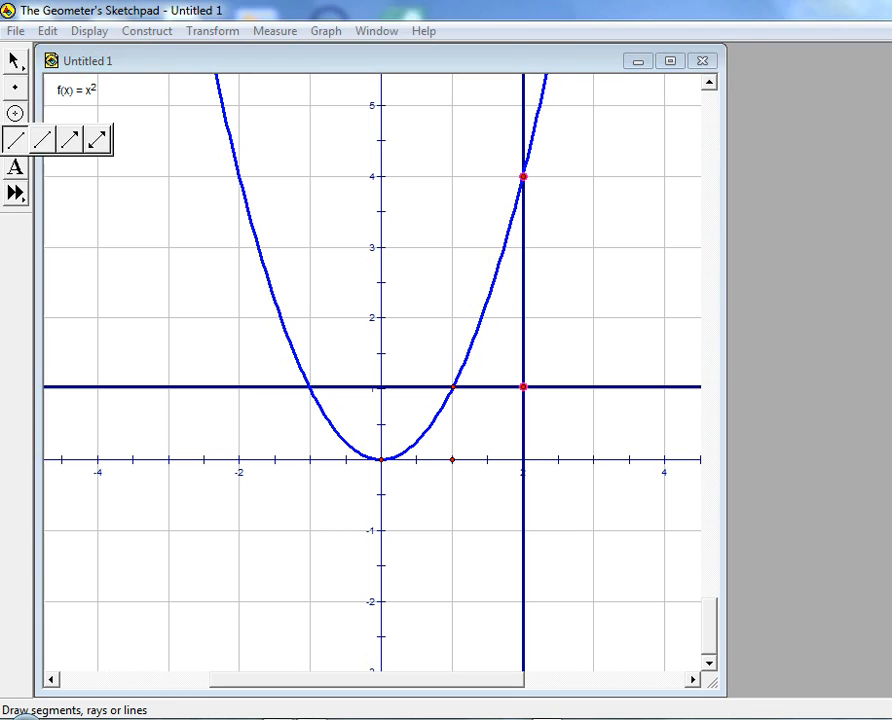
drag(15, 140, 43, 140)
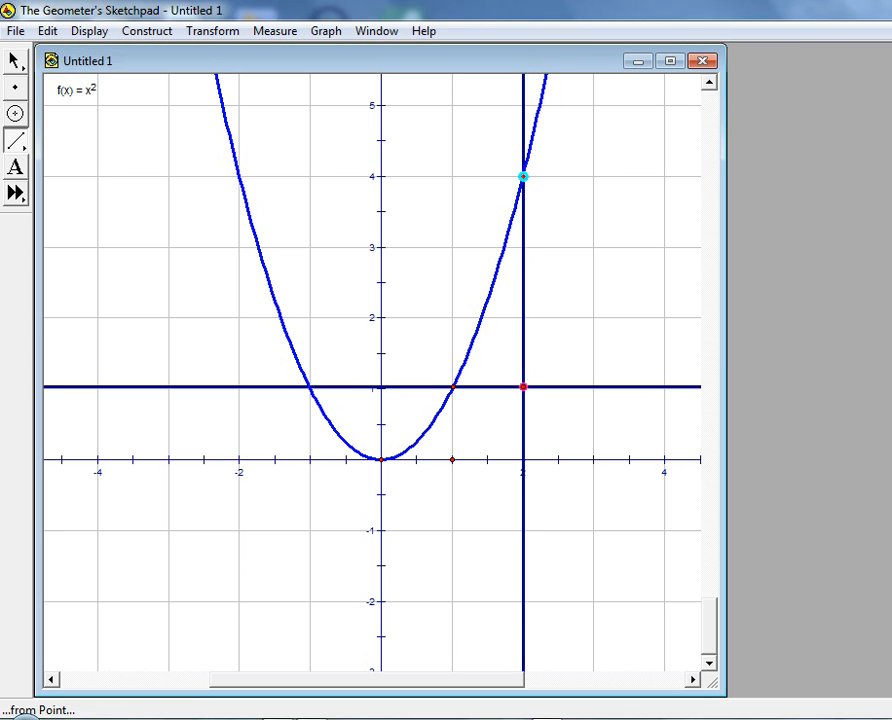
drag(522, 176, 522, 386)
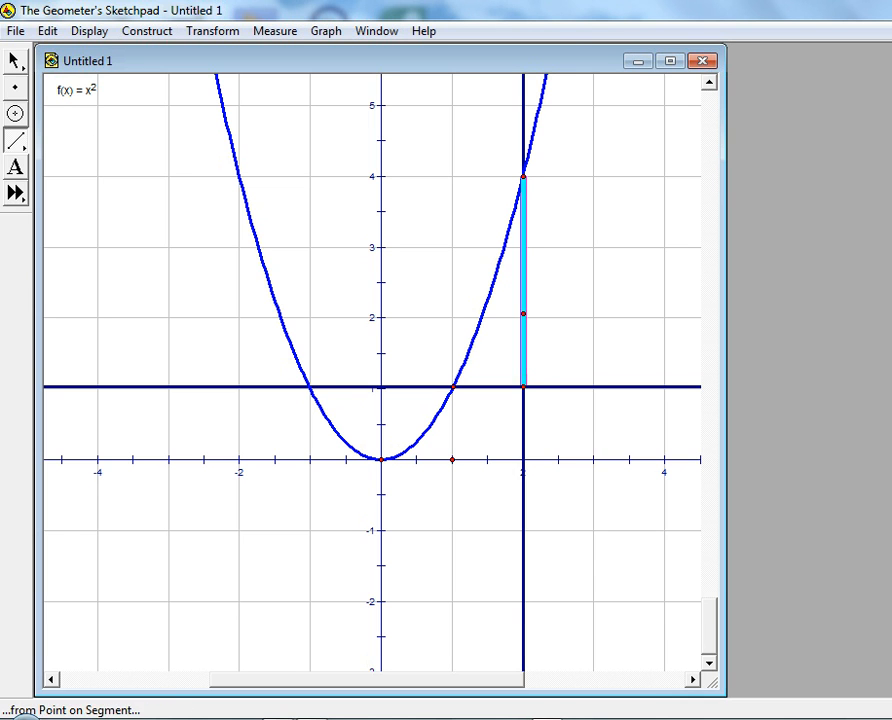
Change the colour of the new vertical segment to magenta
right_click(523, 287)
mouse_move(575, 412)
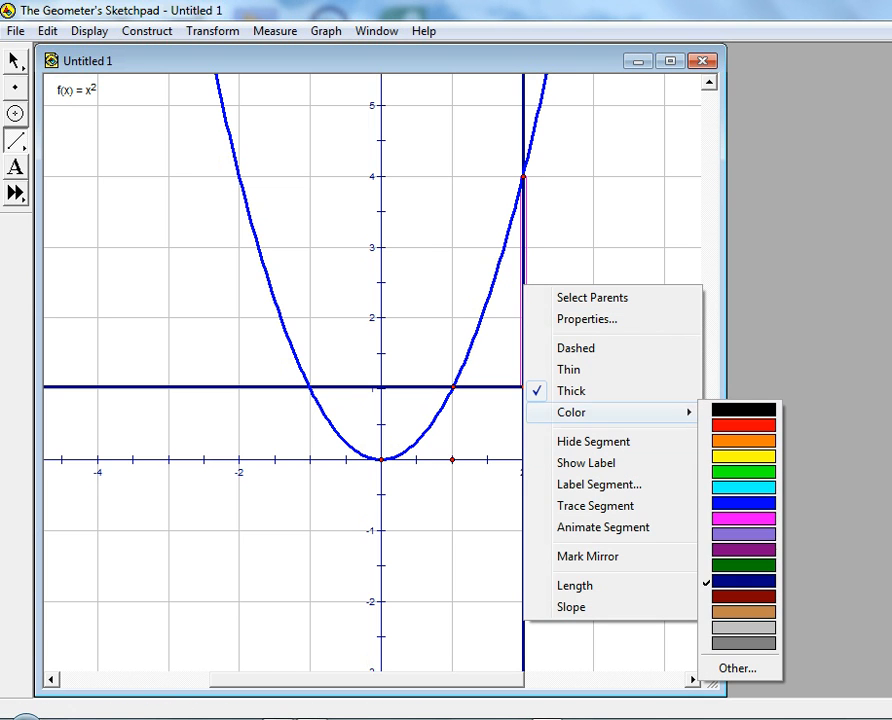
click(743, 518)
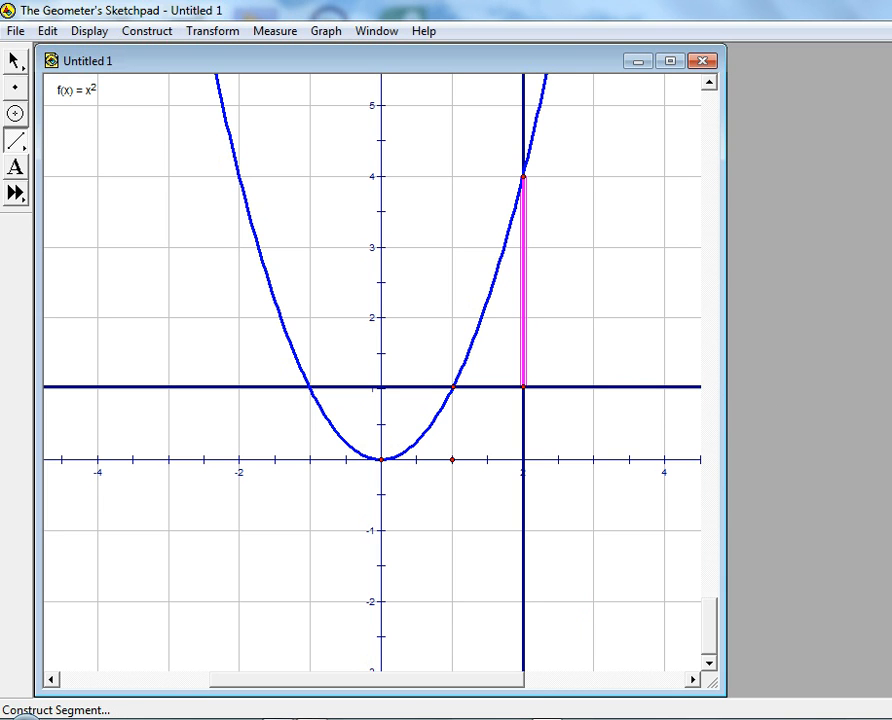
Draw a horizontal segment from the intersection of the perpendicular lines to the lower parabola point at about (1, 1)
key(Escape)
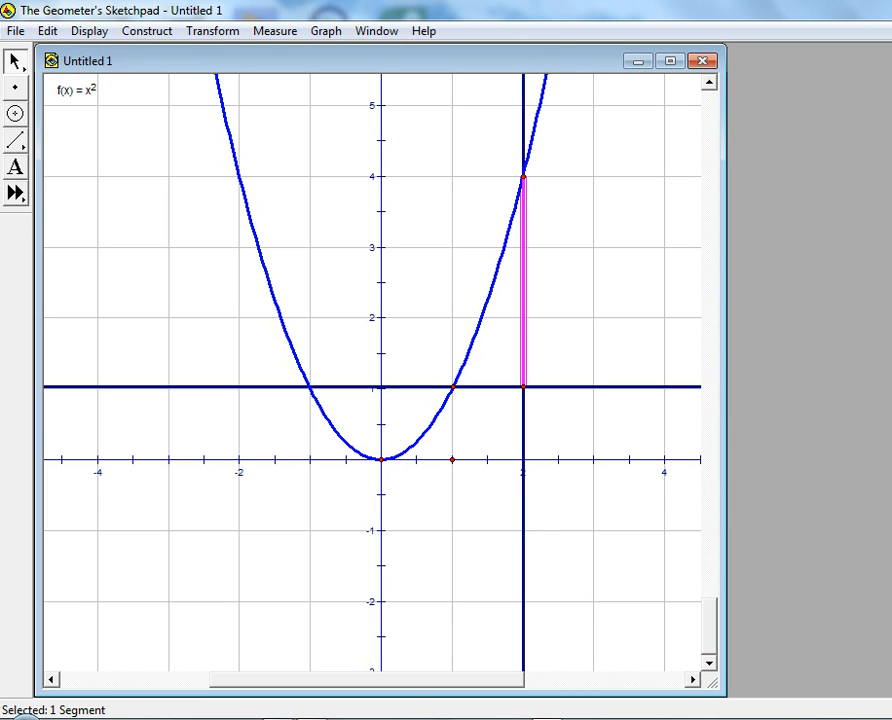
click(15, 140)
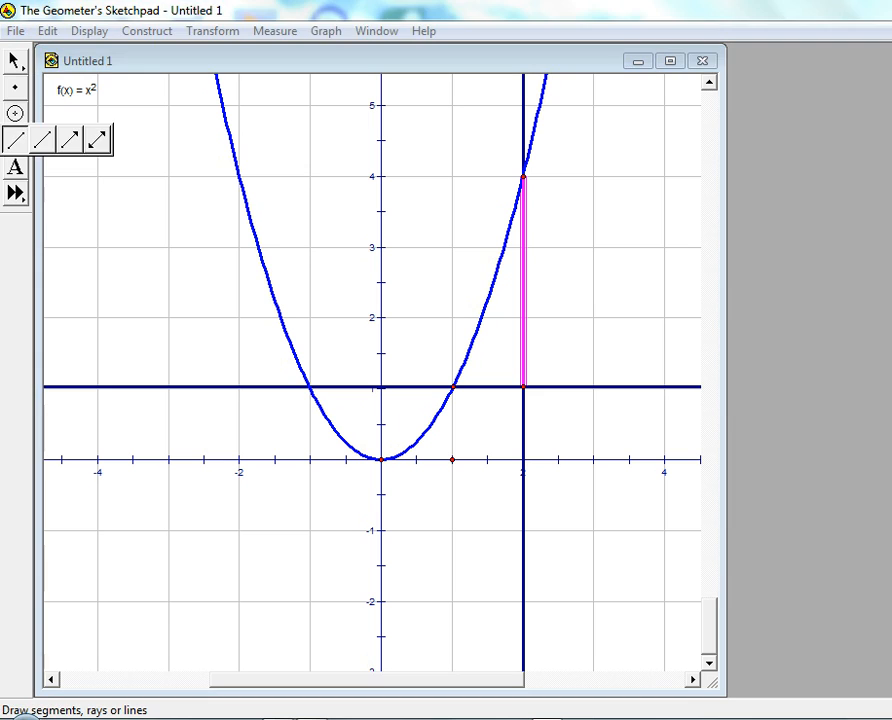
click(523, 387)
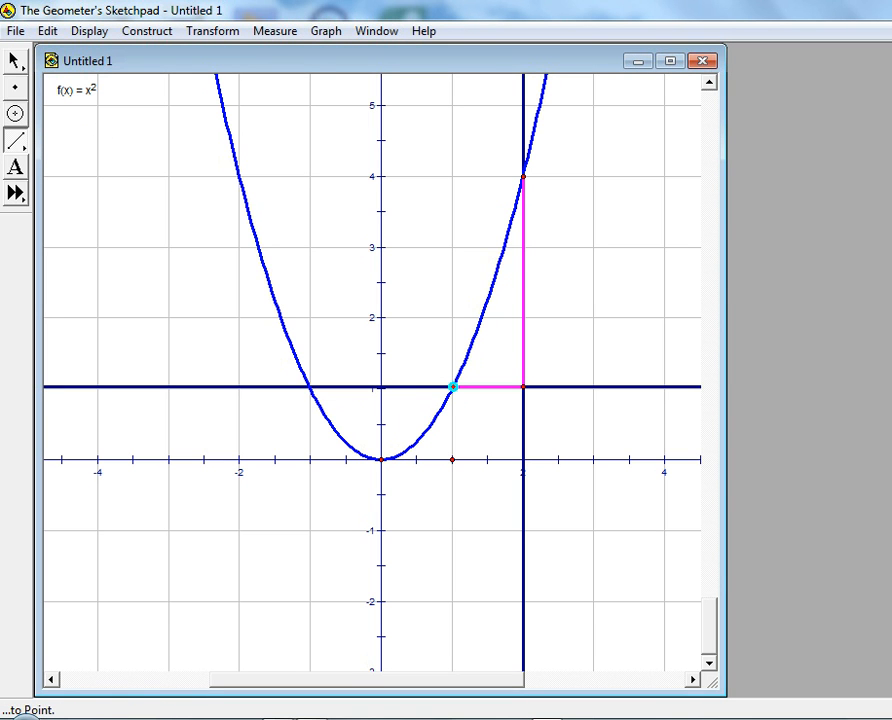
click(453, 387)
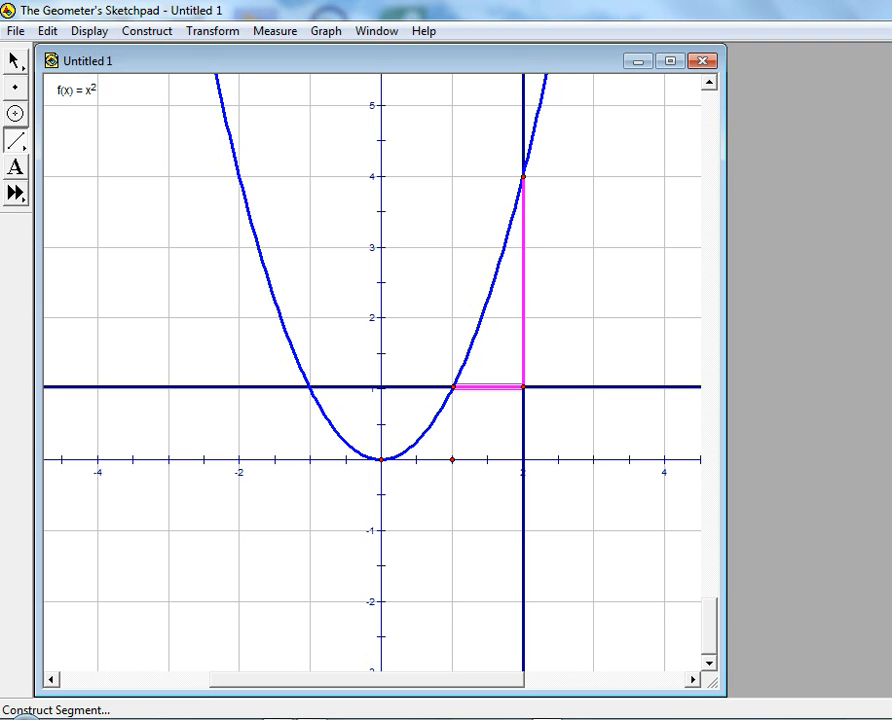
Draw a secant segment joining the lower parabola point to the upper parabola point
drag(15, 141, 44, 140)
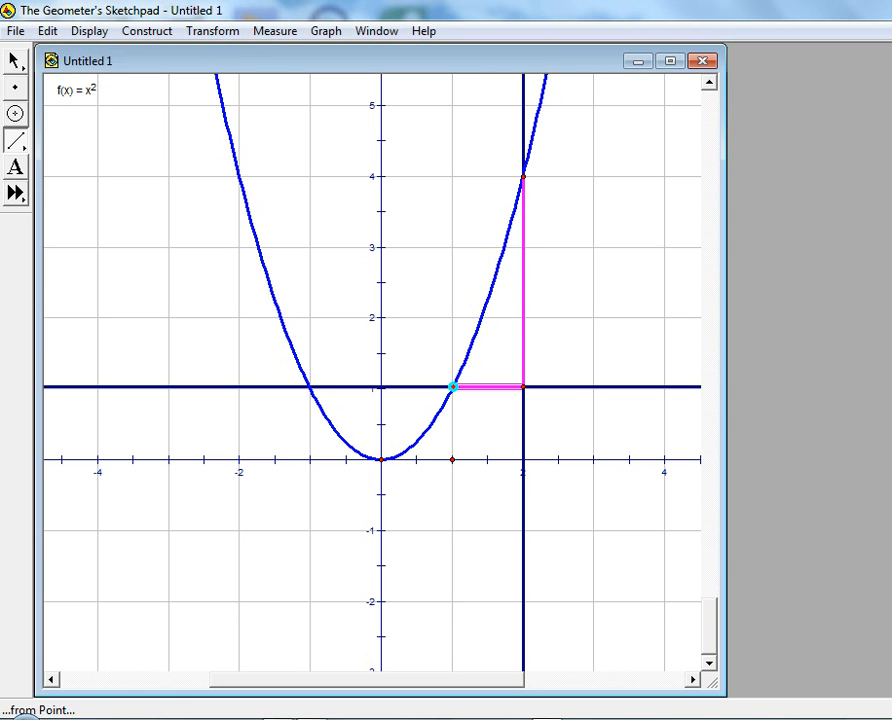
drag(452, 386, 522, 176)
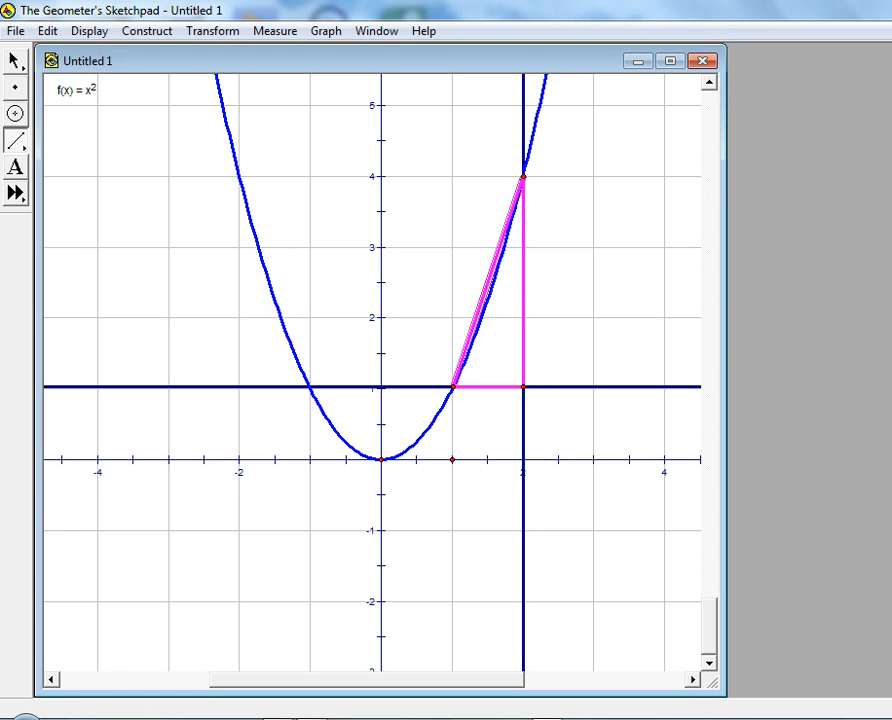
key(Escape)
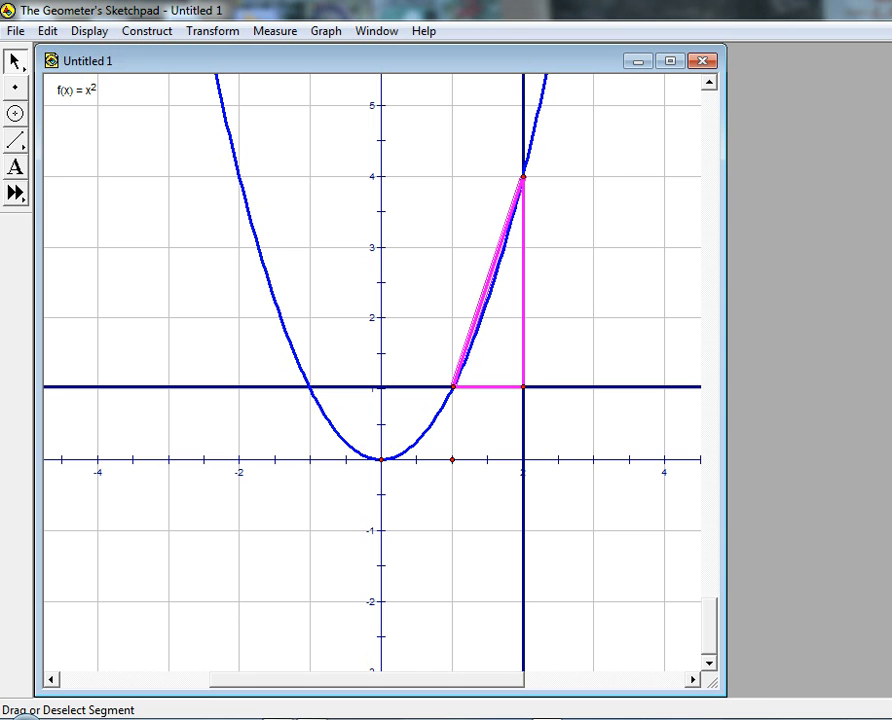
Change the colour of the secant segment to red and deselect it
right_click(490, 250)
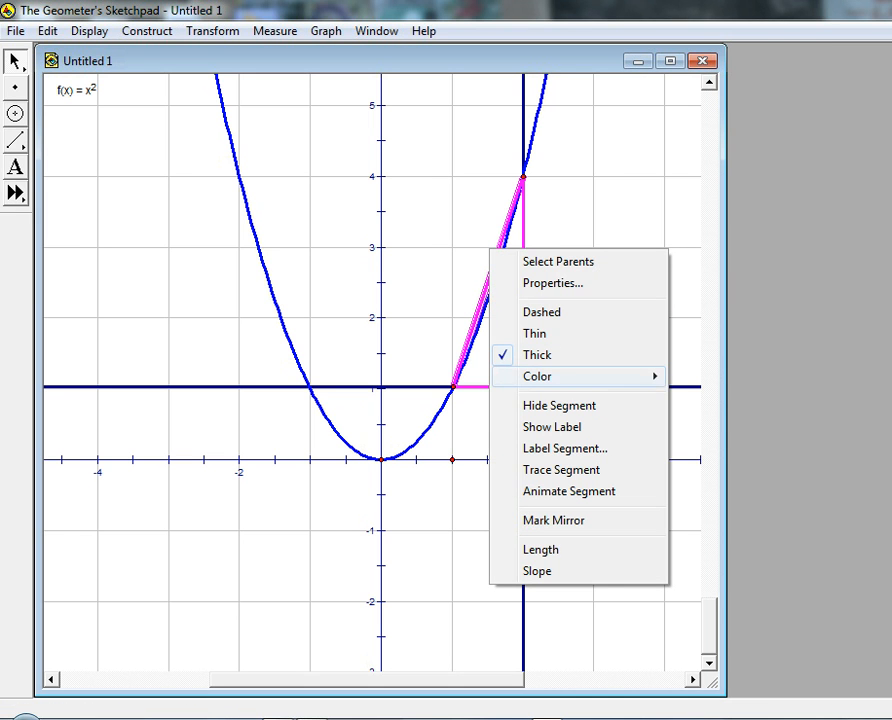
mouse_move(570, 376)
click(709, 389)
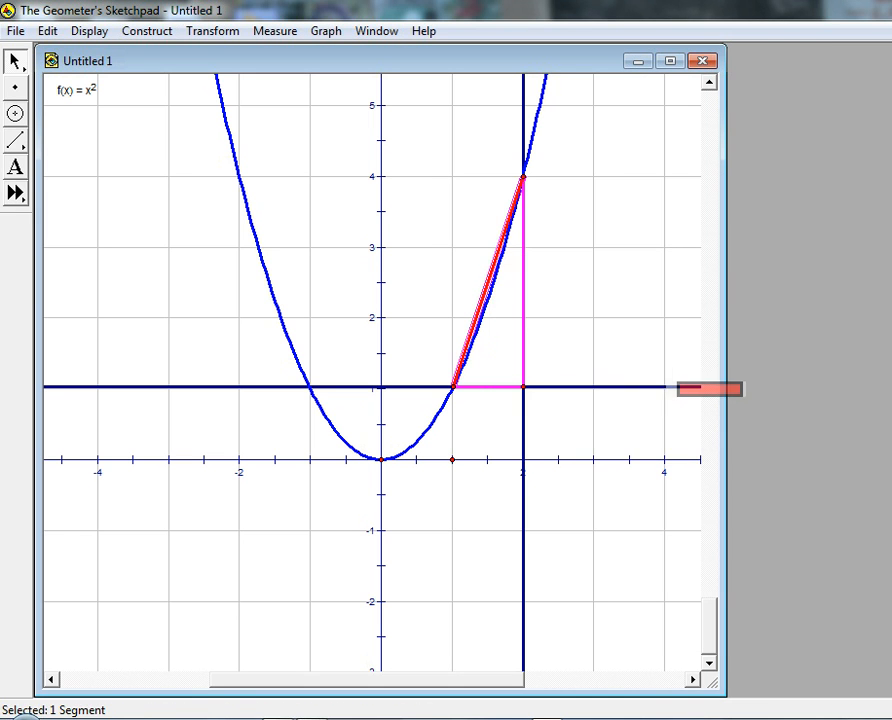
key(Escape)
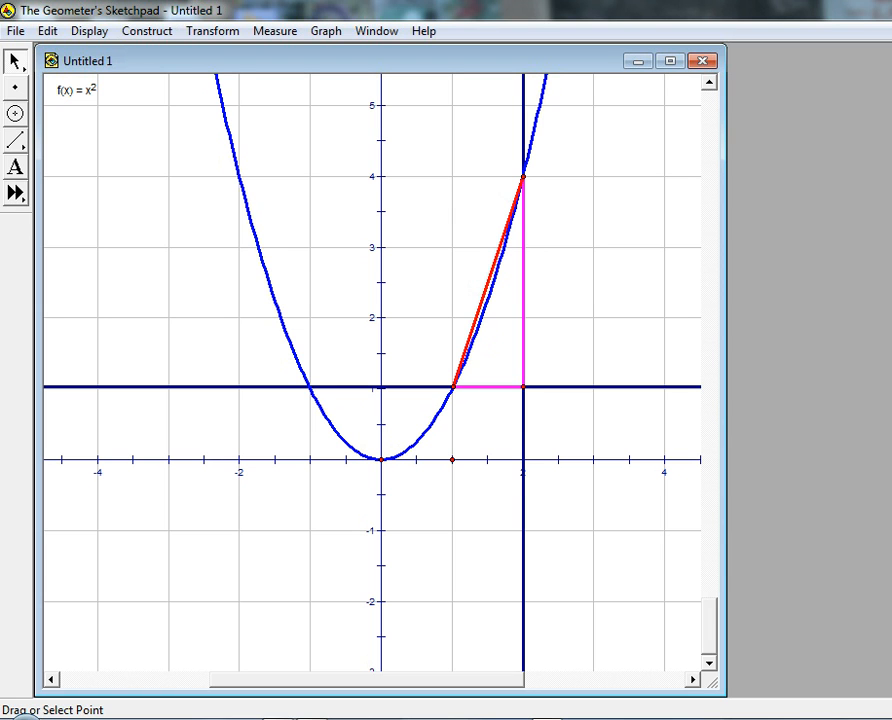
Move the upper parabola point along the curve to about (2.1, 4.5) and measure the length of the vertical magenta segment
drag(523, 177, 531, 137)
key(Escape)
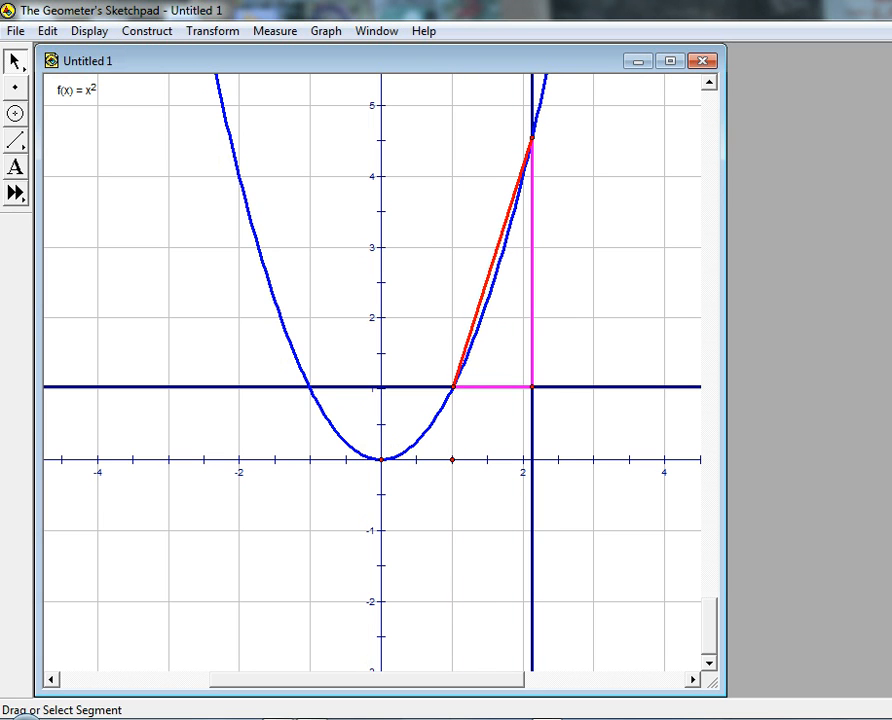
click(532, 265)
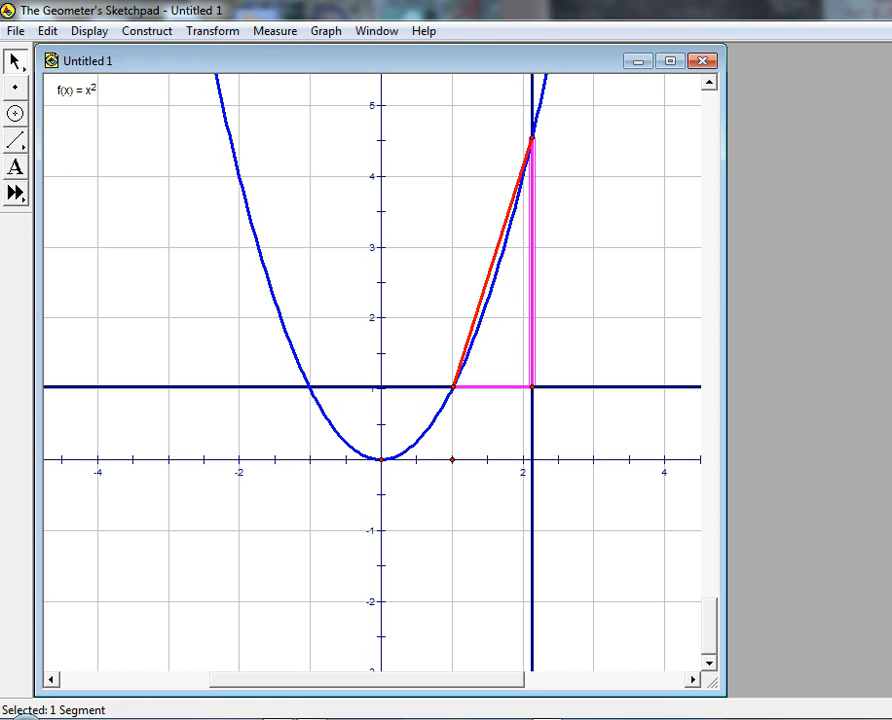
click(275, 31)
click(298, 53)
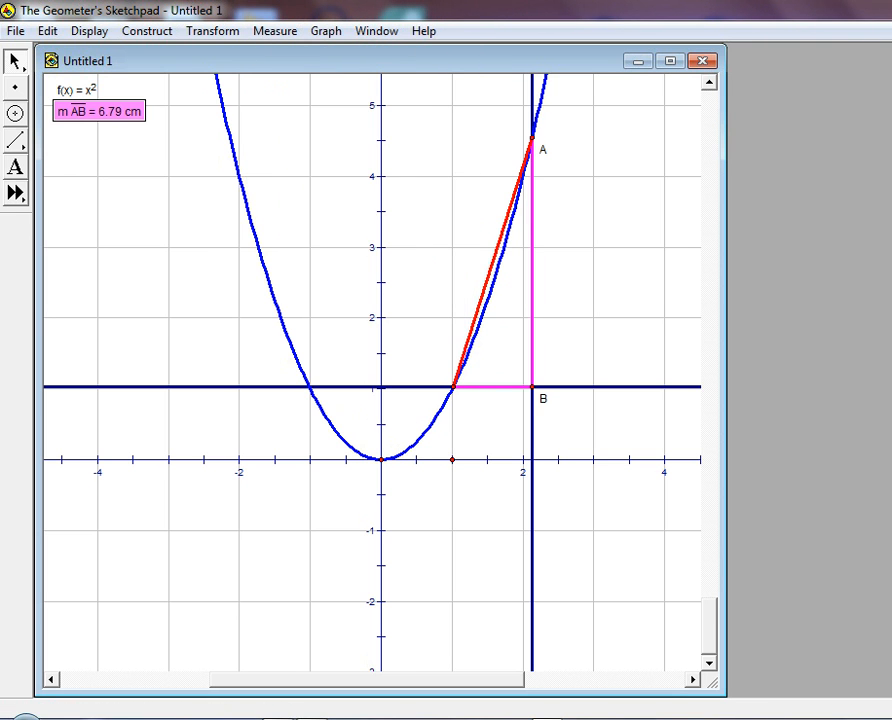
Measure the length of the horizontal magenta segment
click(430, 290)
click(492, 386)
click(275, 31)
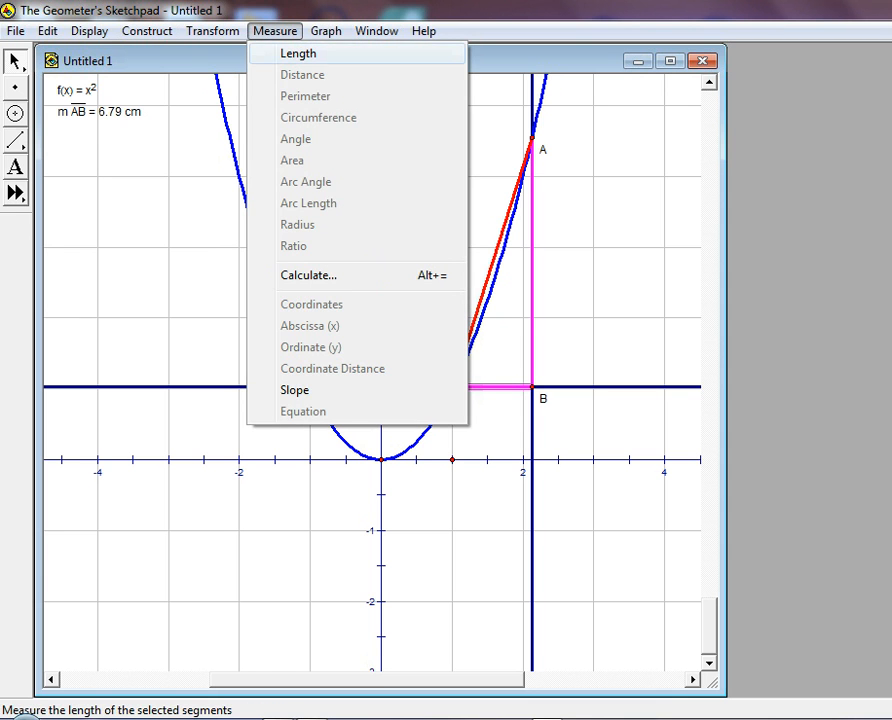
click(298, 53)
key(Escape)
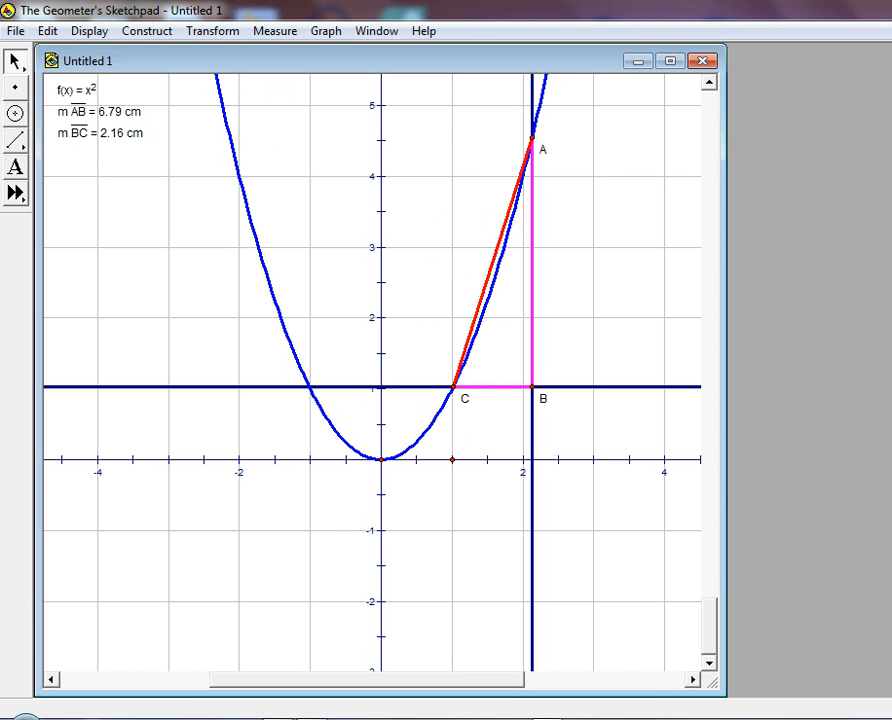
Calculate the ratio m AB / m BC from the two length measurements and shift the result slightly down below them
click(275, 31)
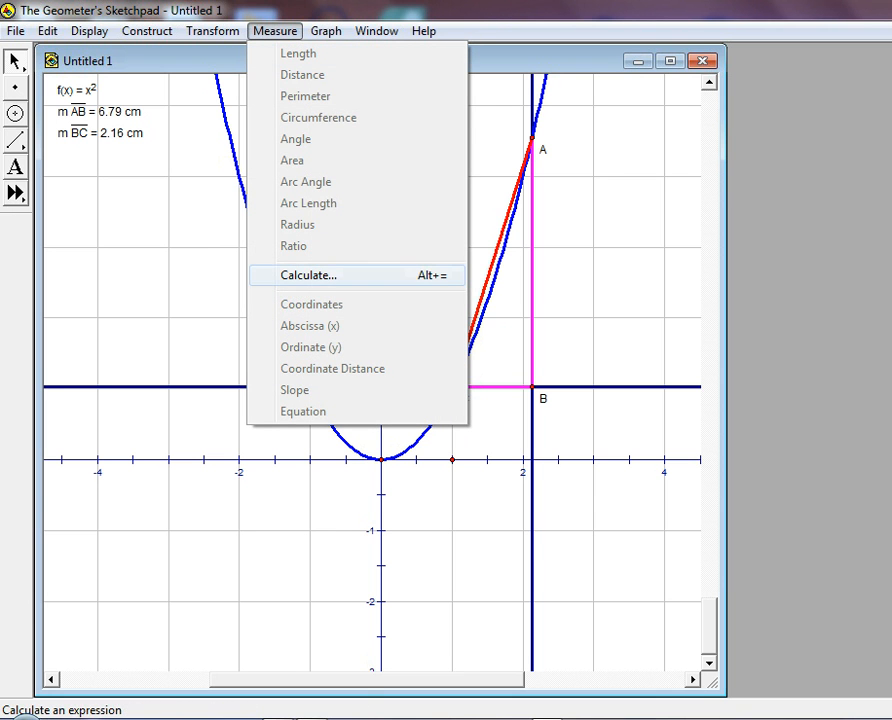
click(310, 275)
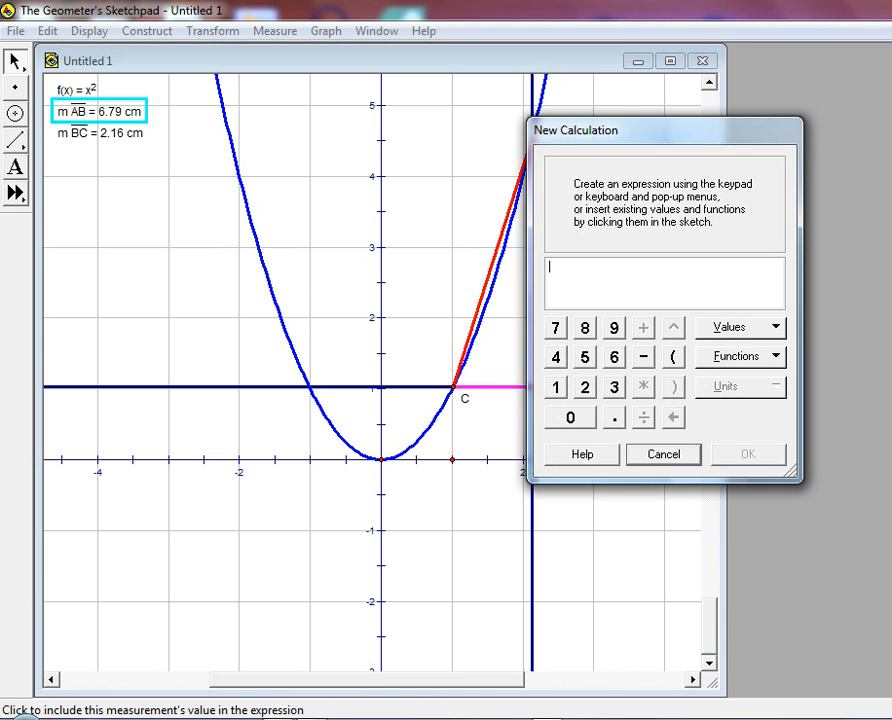
click(98, 111)
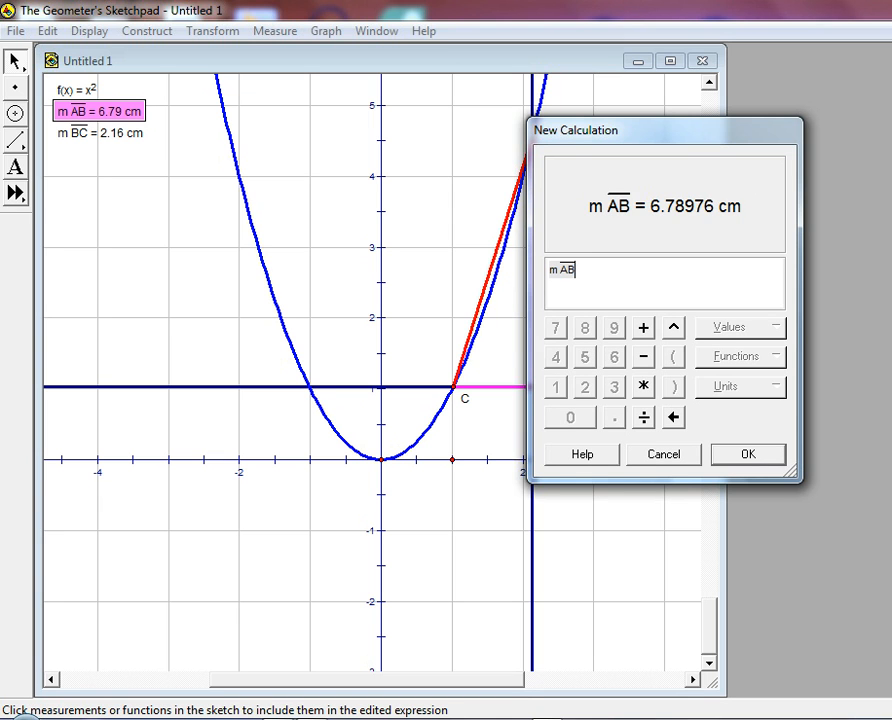
text(/)
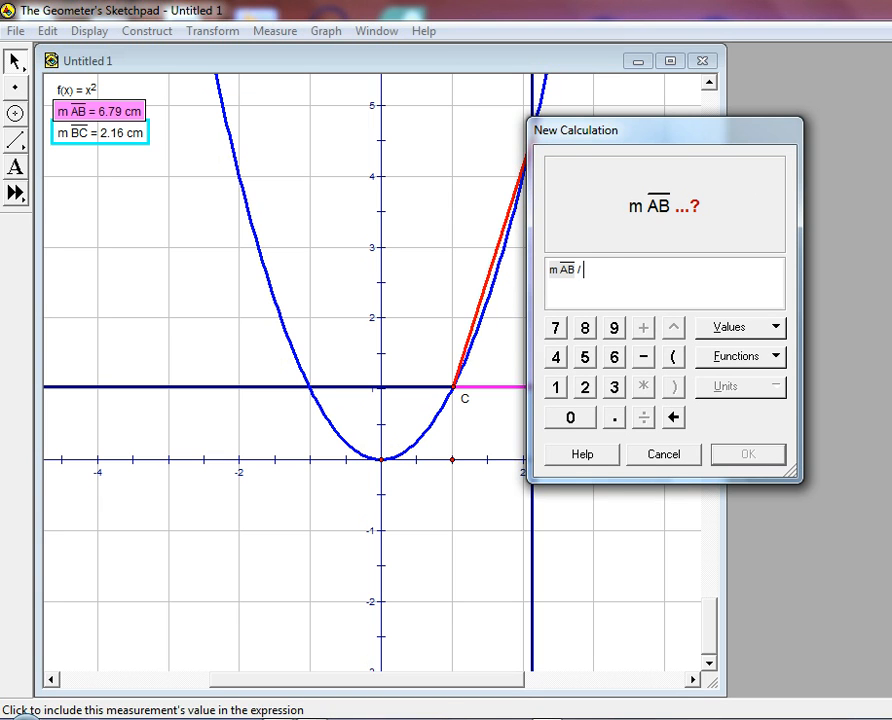
click(100, 132)
key(Return)
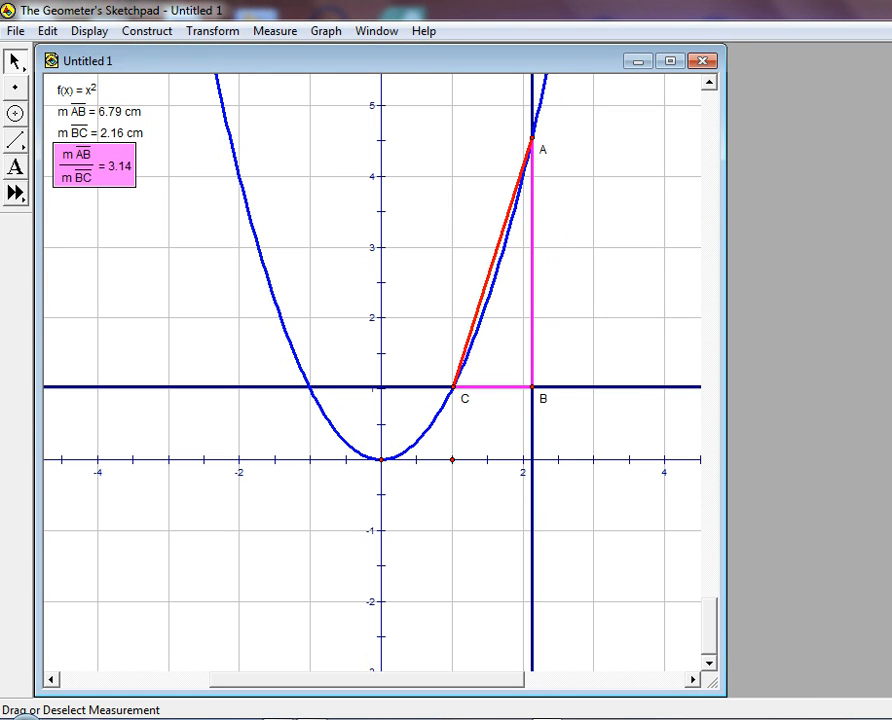
drag(95, 166, 95, 176)
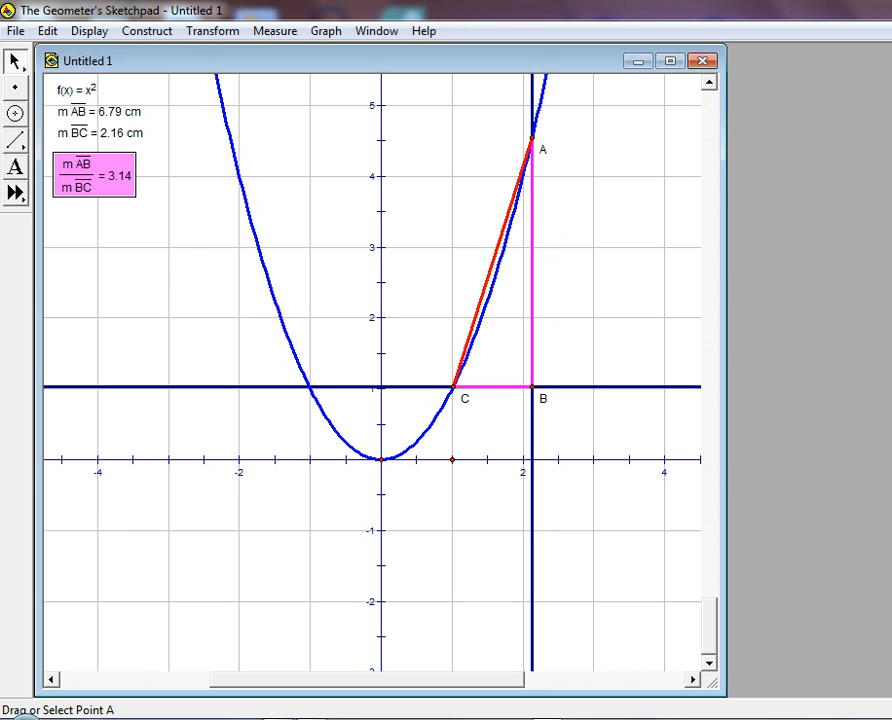
Move point A down along the parabola towards point C, ending at about (1.1, 1.2)
click(532, 137)
drag(532, 137, 516, 204)
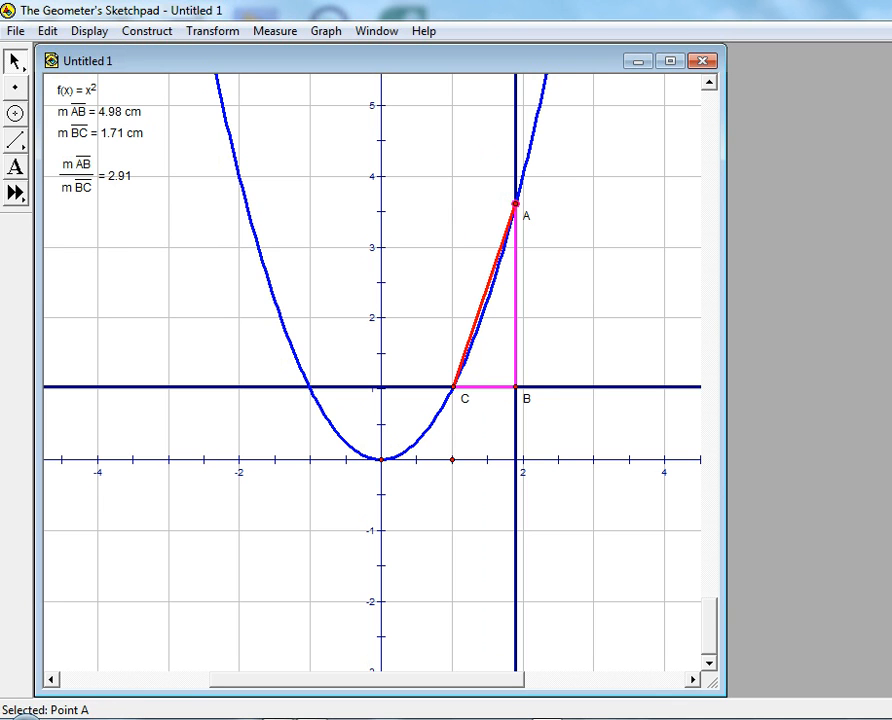
drag(515, 204, 458, 376)
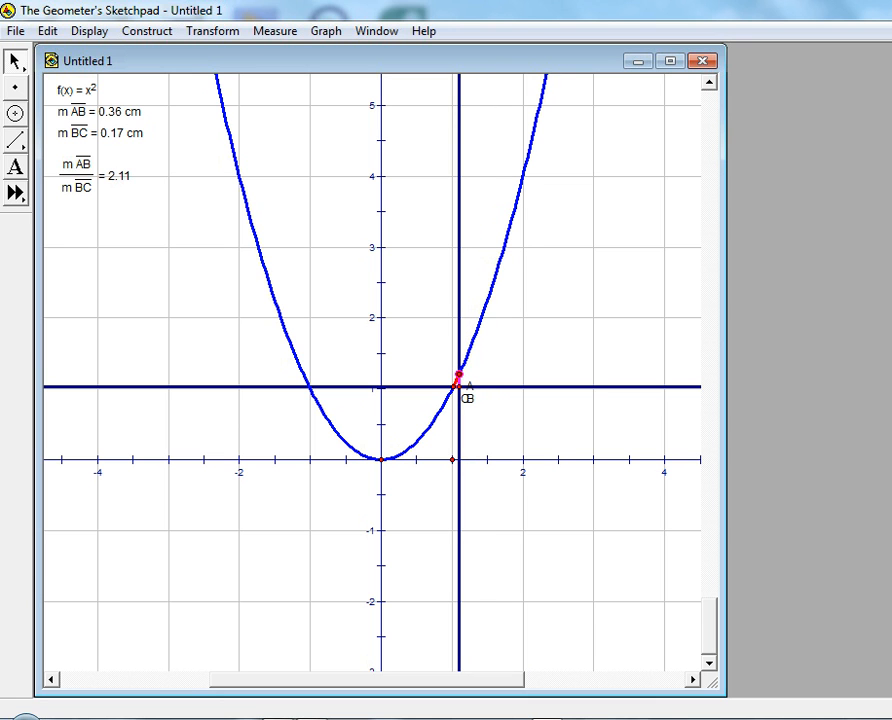